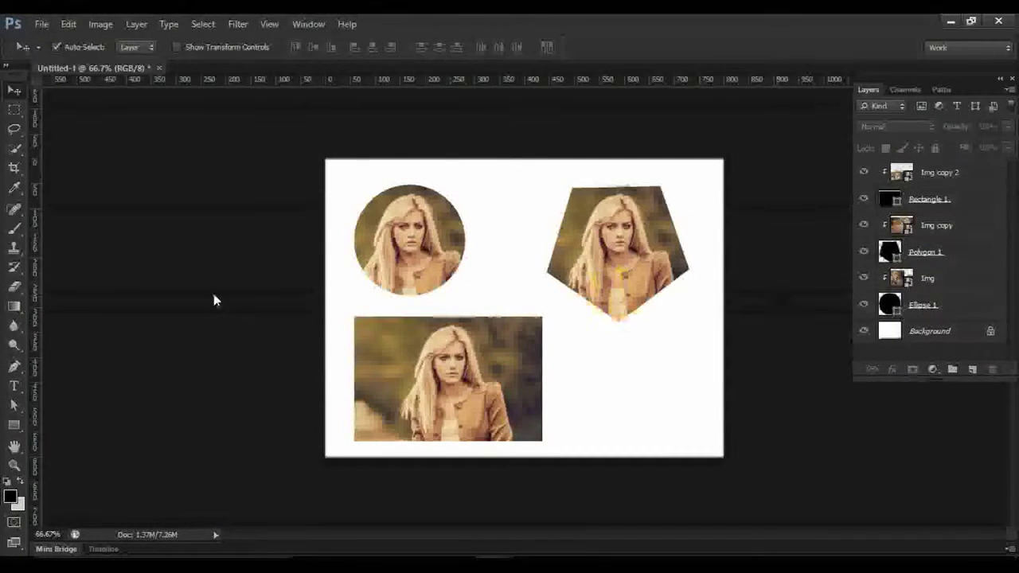
Close the example without saving and create a new 1024 x 768 Web preset document.
key("ctrl+w")
left_click(523, 232)
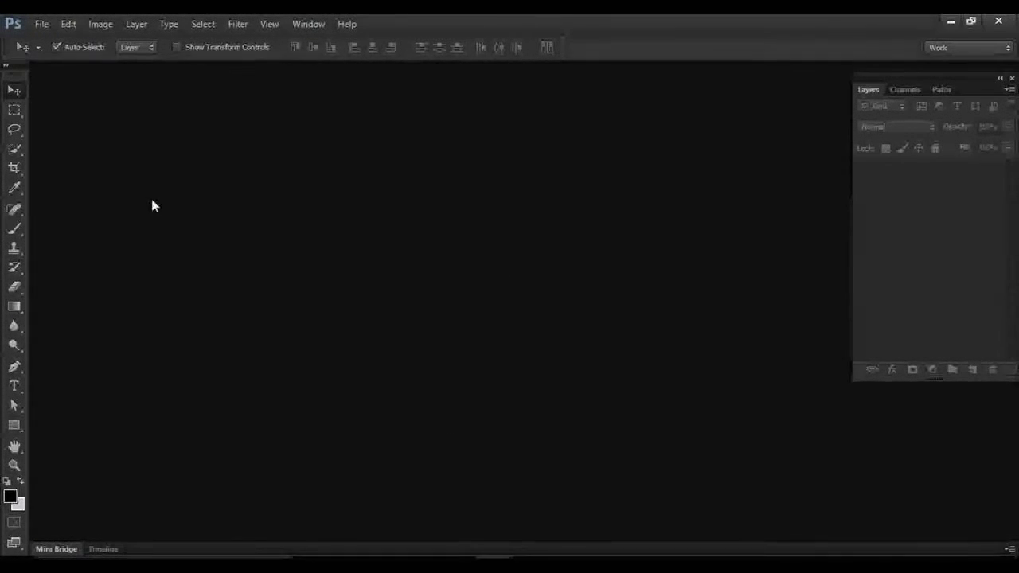
left_click(36, 24)
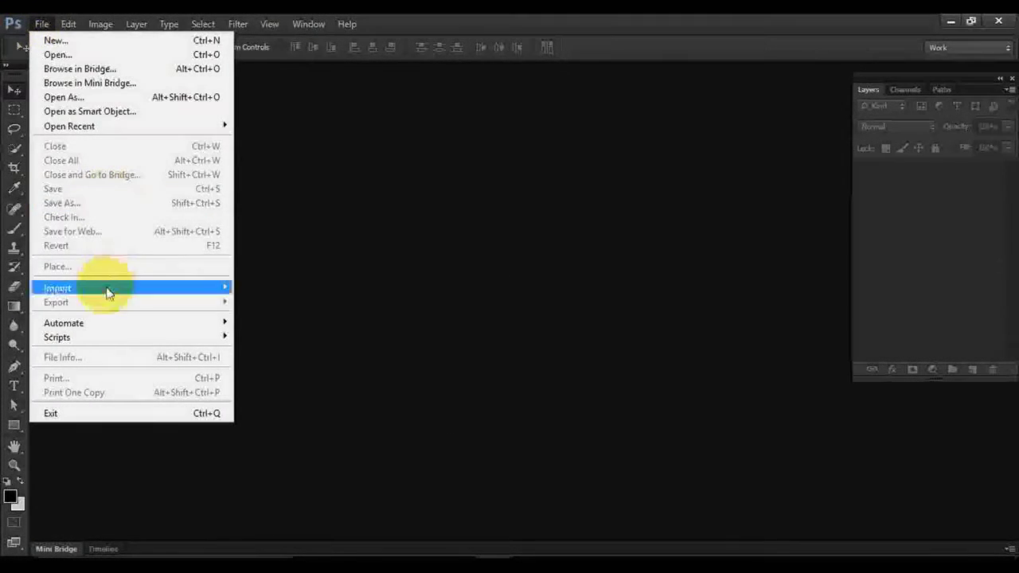
left_click(56, 40)
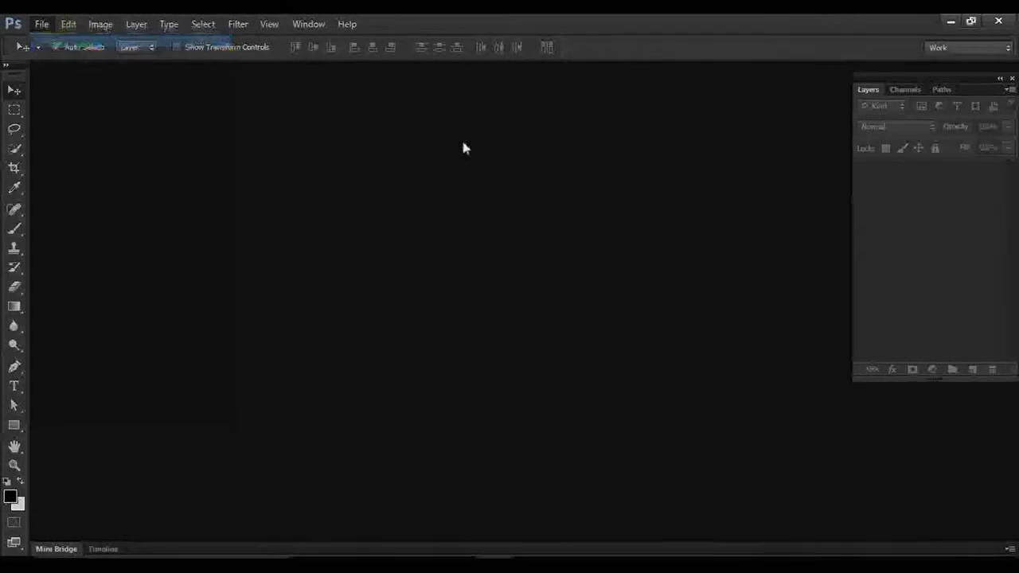
left_click(421, 164)
left_click(421, 167)
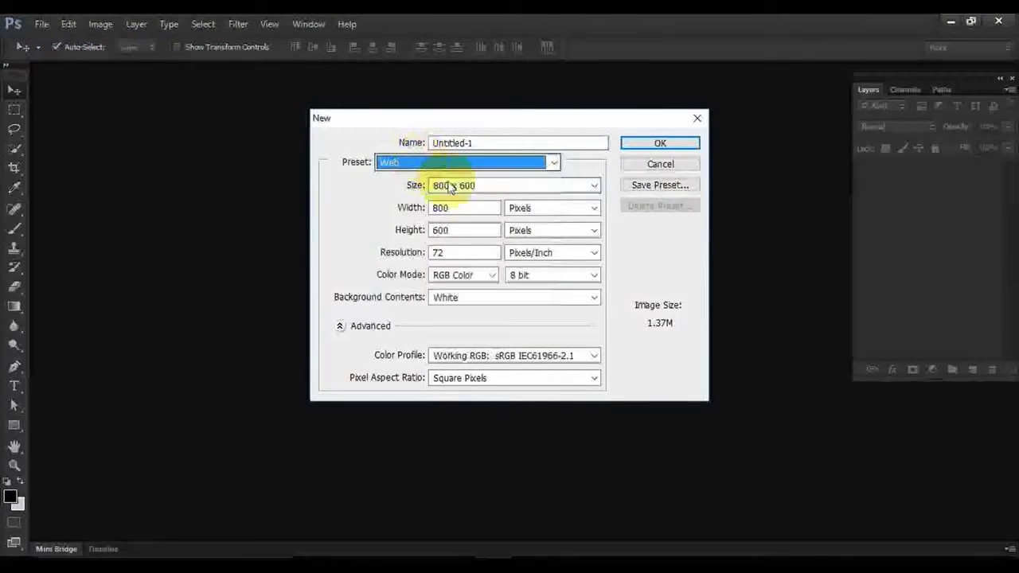
left_click(426, 188)
left_click(459, 213)
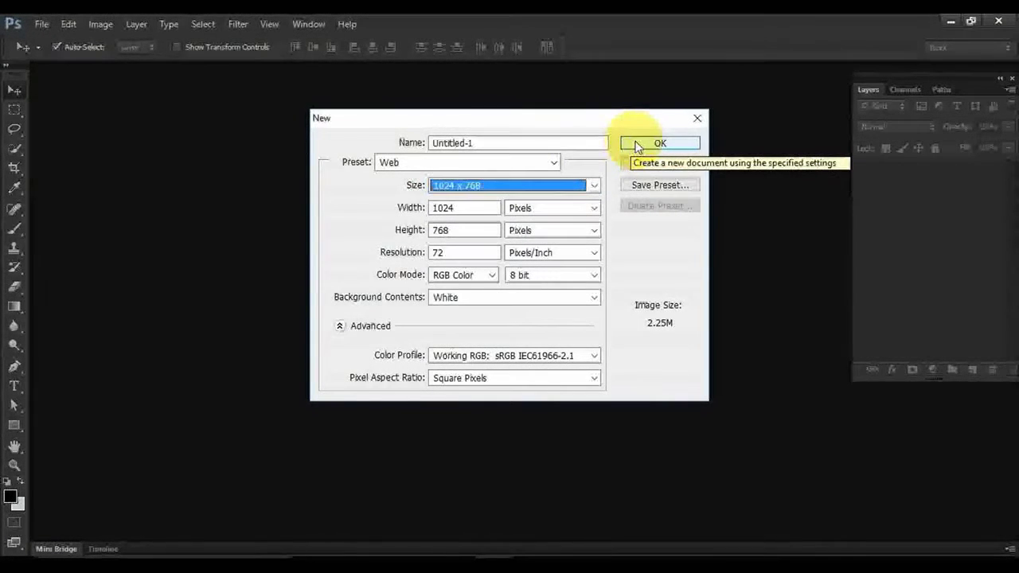
left_click(633, 143)
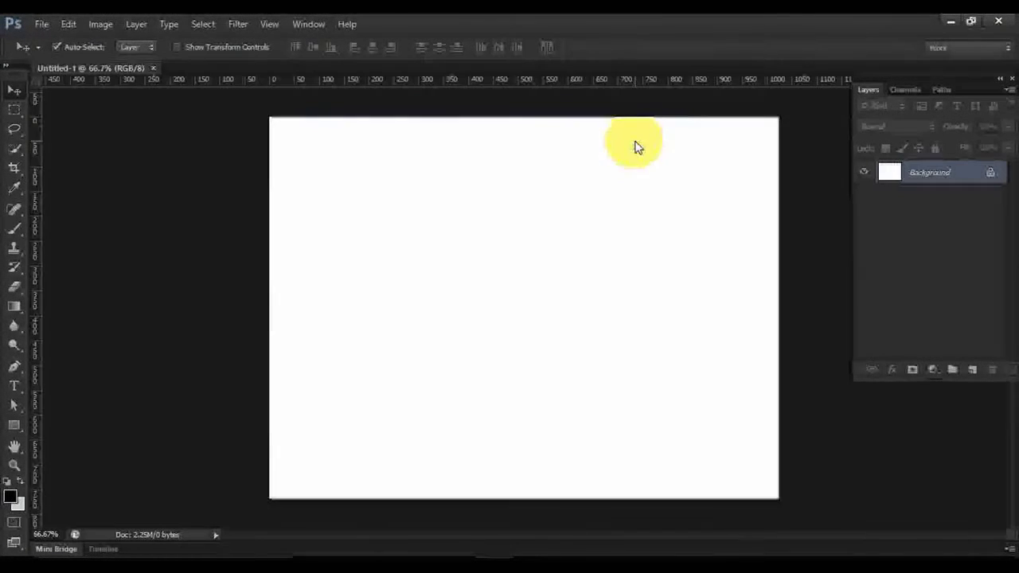
Convert the locked Background into the editable Layer 0.
double_click(921, 177)
left_click(648, 209)
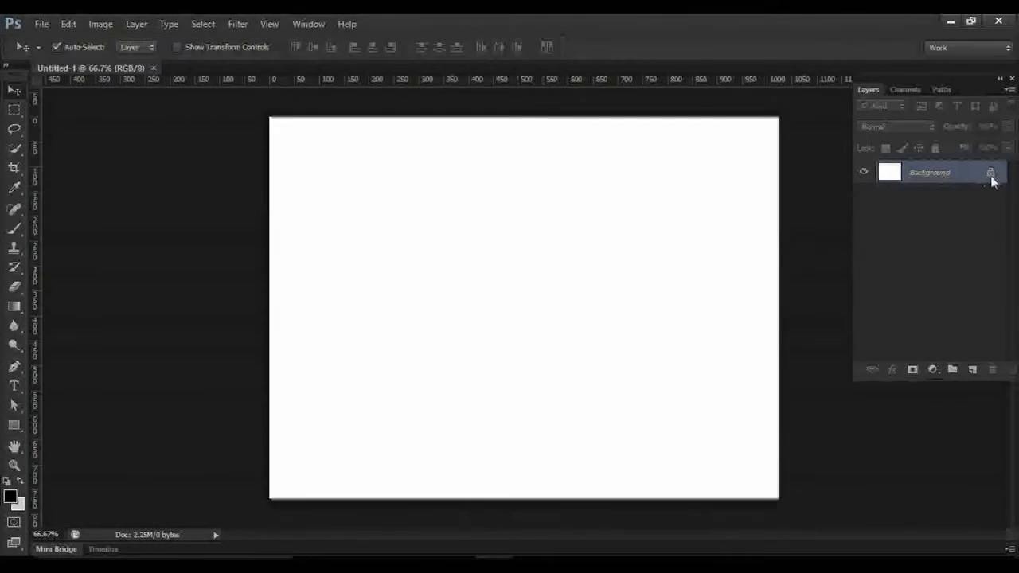
double_click(953, 175)
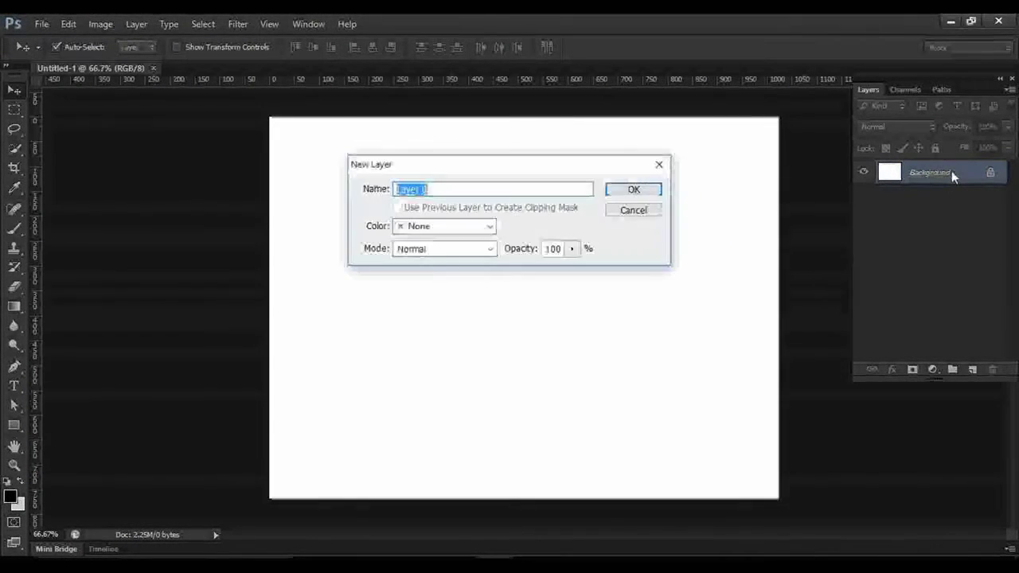
left_click(636, 190)
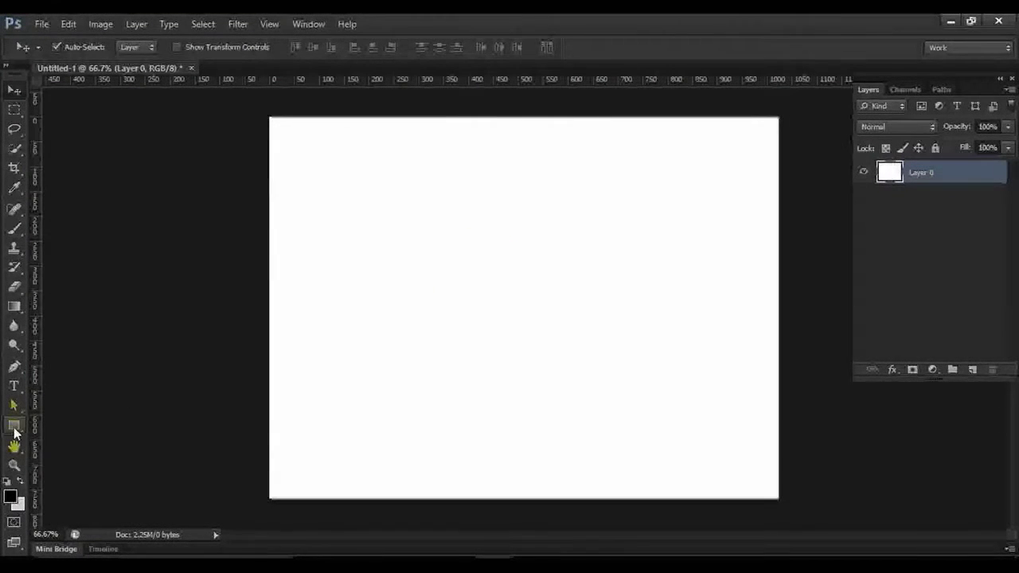
Draw a black rectangle near the canvas's top-left with the Rectangle tool.
left_click(12, 428)
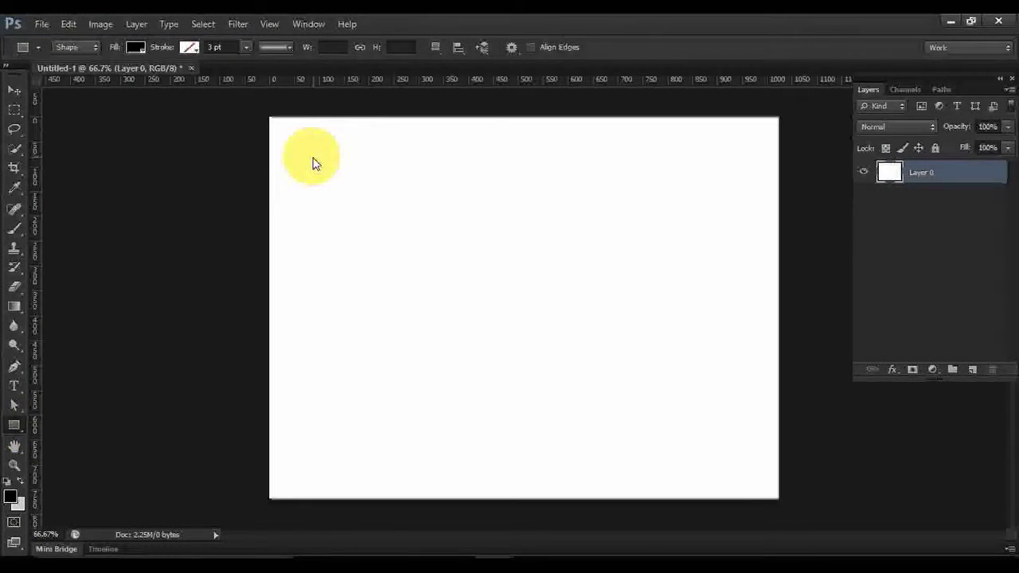
left_click_drag(302, 150, 514, 281)
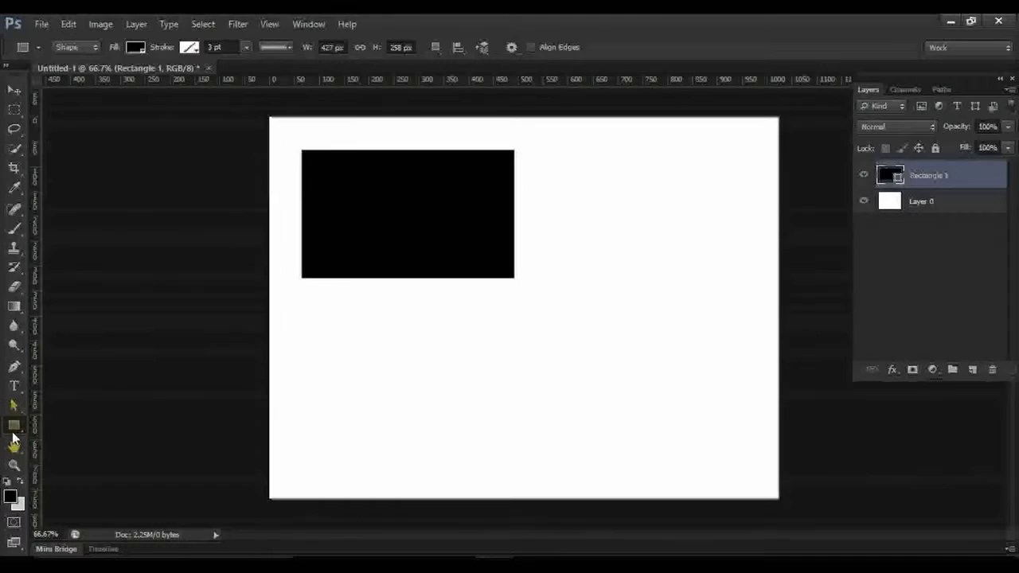
left_click(343, 317)
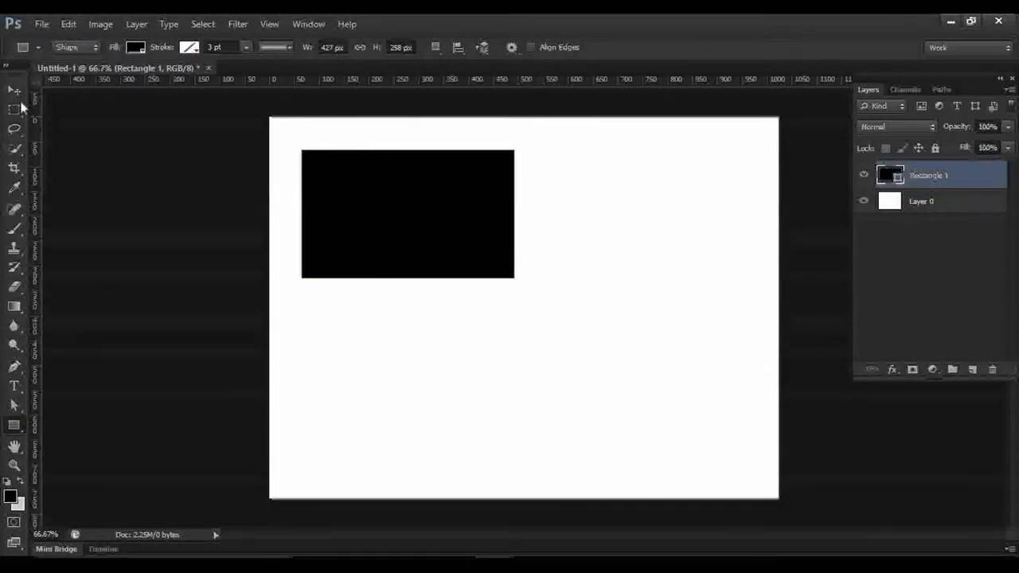
With the Move tool, select Layer 0 and then the Rectangle 1 layer.
left_click(14, 90)
left_click(517, 195)
left_click(643, 195)
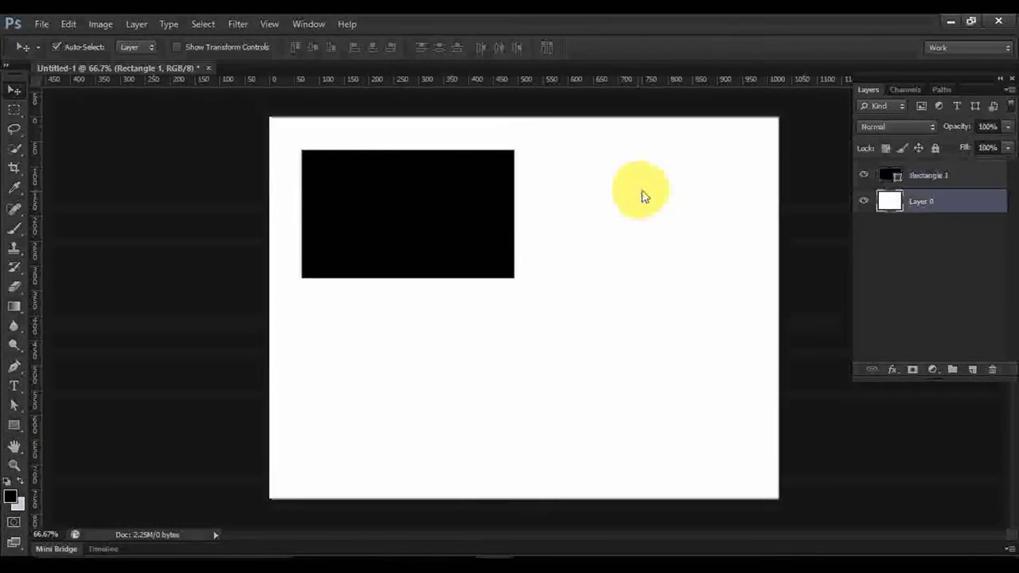
left_click(655, 237)
left_click(481, 191)
left_click(675, 255)
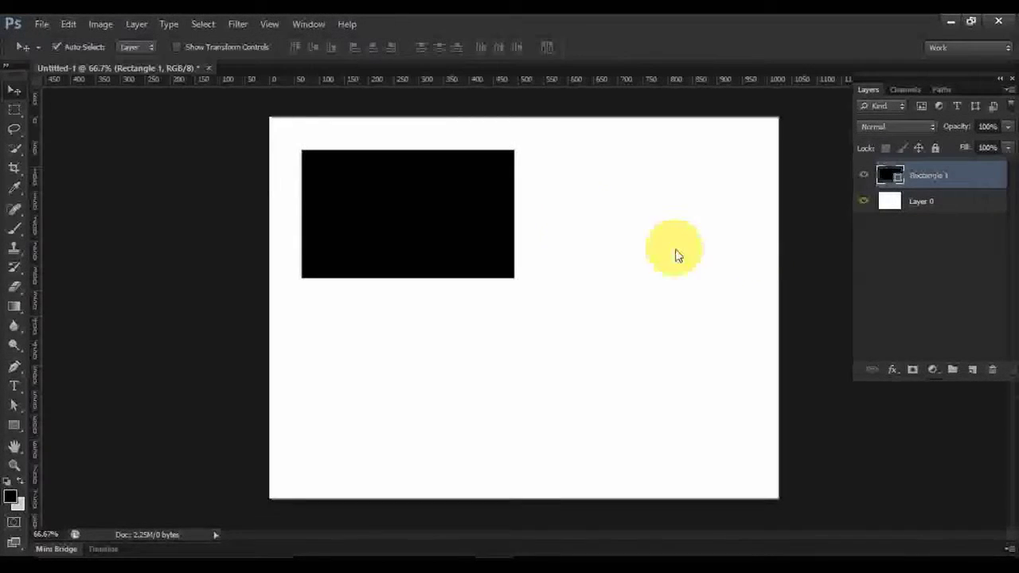
key("alt+f")
key("Escape")
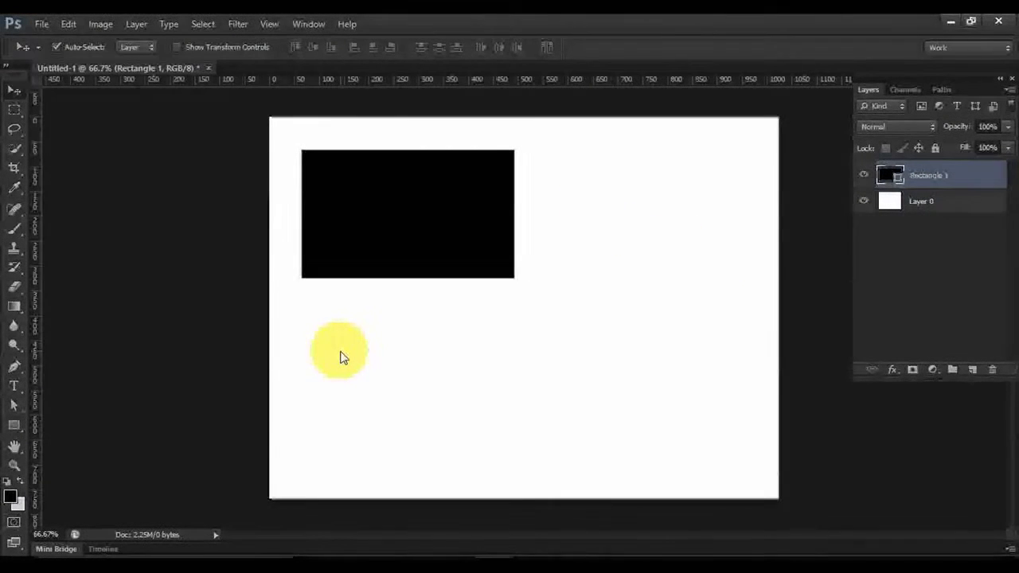
Drag the Img photo from the Video folder in File Explorer toward Photoshop.
key("alt+Tab")
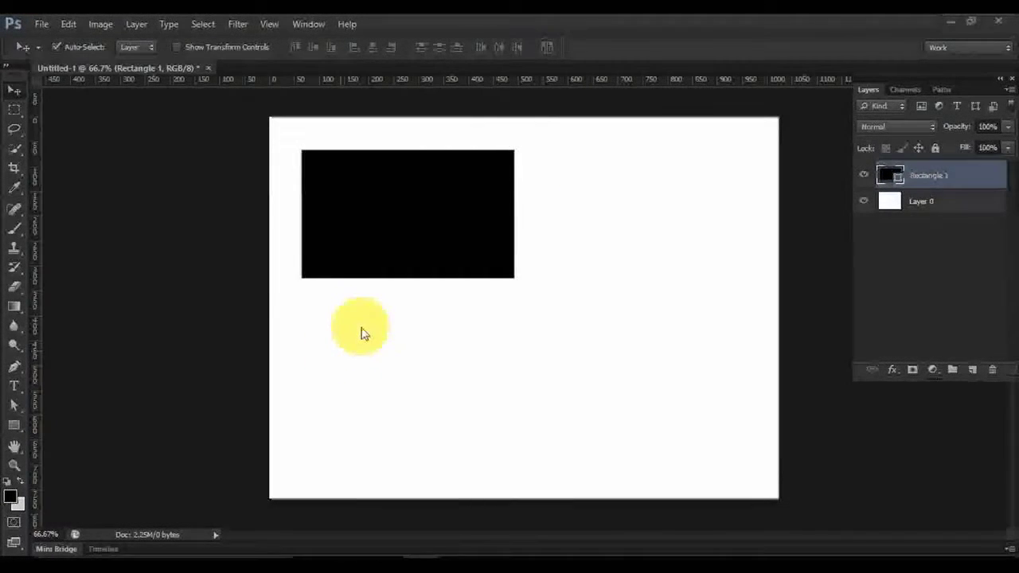
left_click(384, 552)
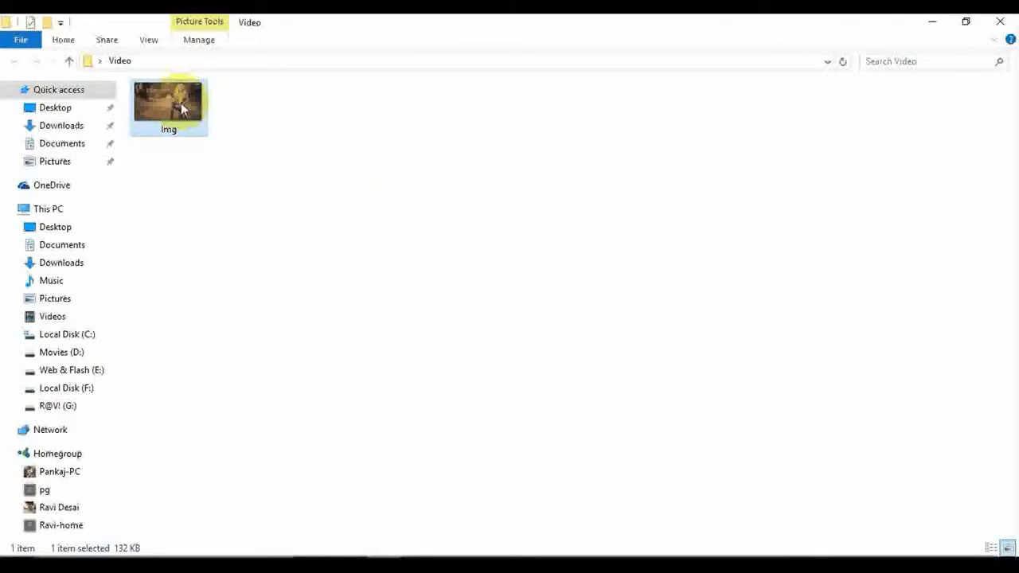
left_click_drag(181, 103, 489, 256)
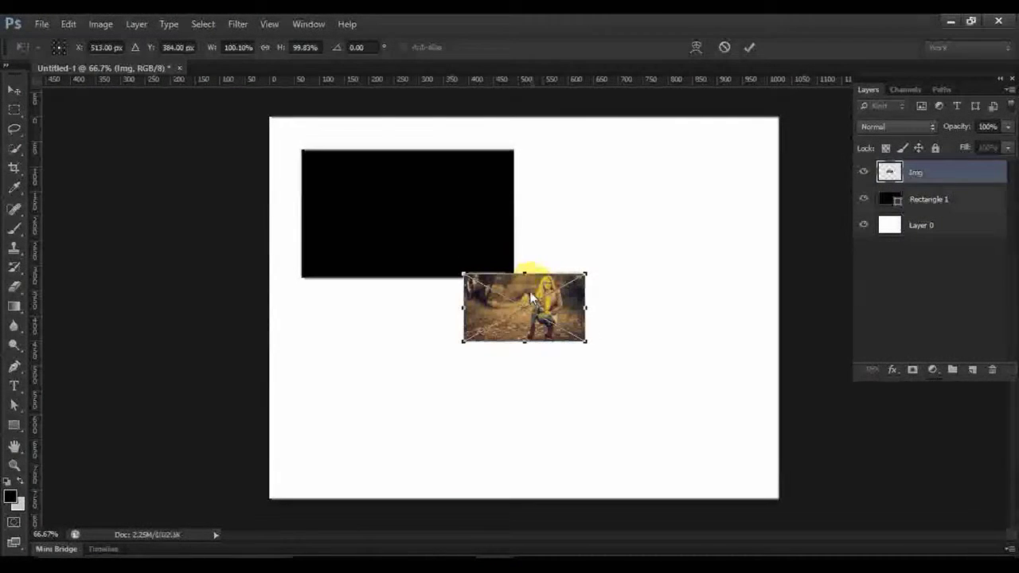
Move and enlarge the Img photo over the black rectangle, then commit the placement.
left_click_drag(530, 296, 363, 168)
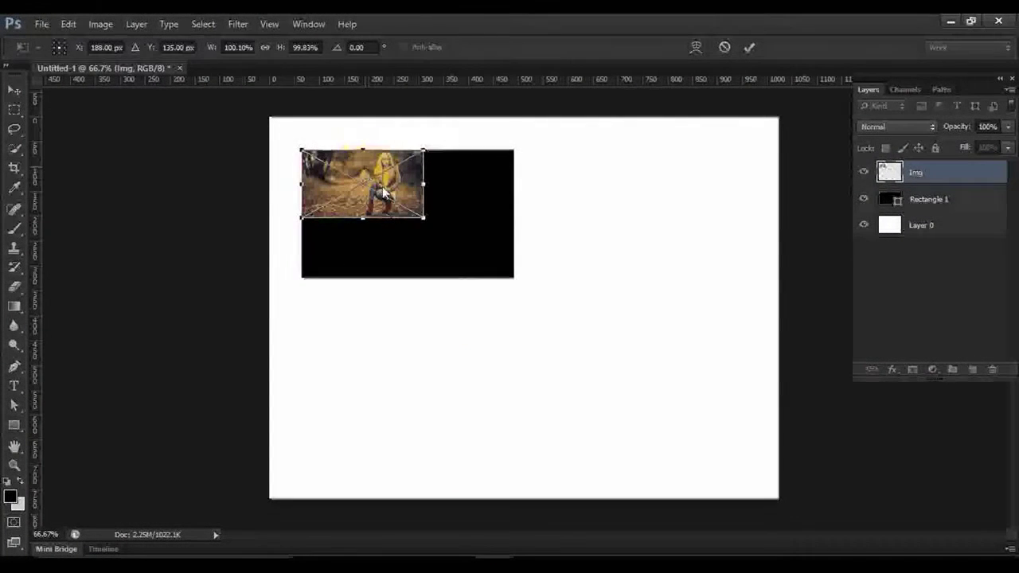
left_click_drag(425, 225, 585, 337)
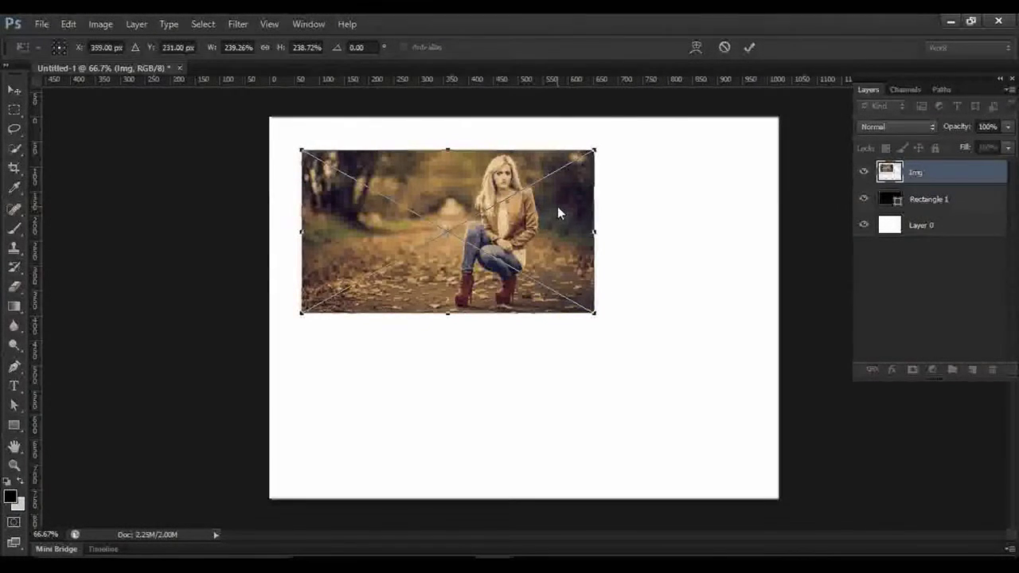
left_click_drag(557, 206, 481, 205)
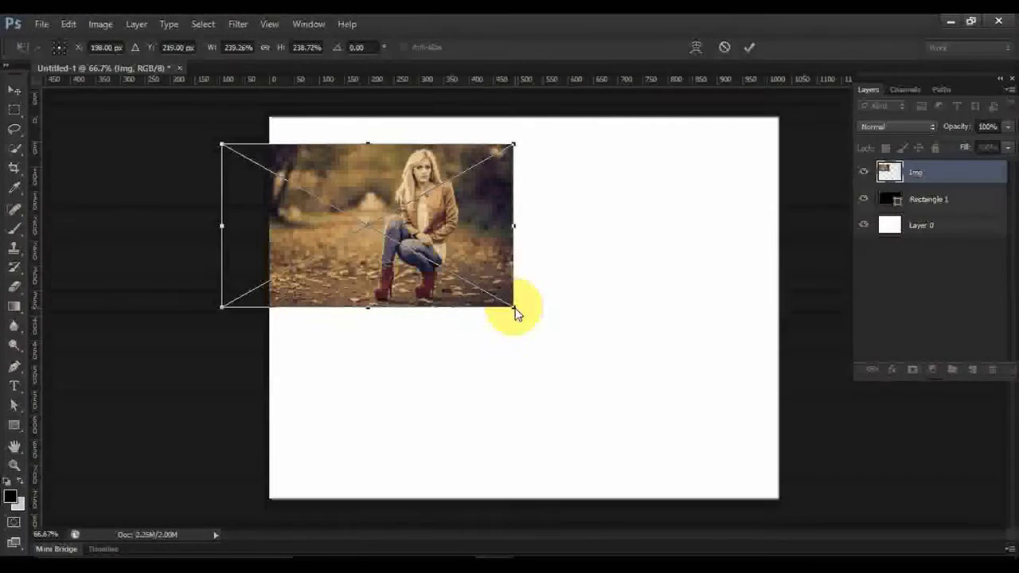
left_click_drag(519, 313, 554, 275)
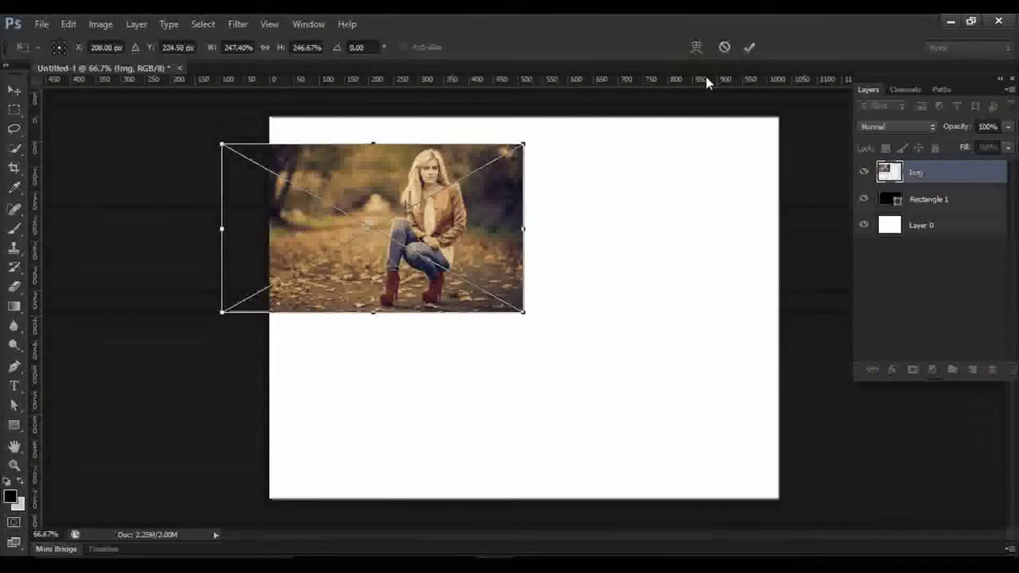
left_click(749, 47)
left_click(889, 171)
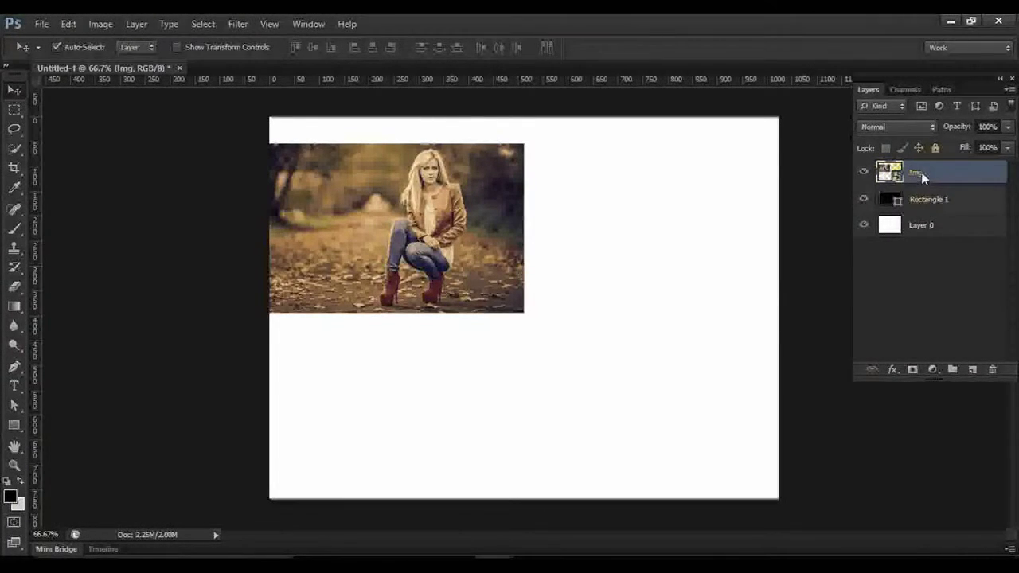
Clip the Img photo to Rectangle 1 and rescale it to about 772 x 433.
right_click(921, 172)
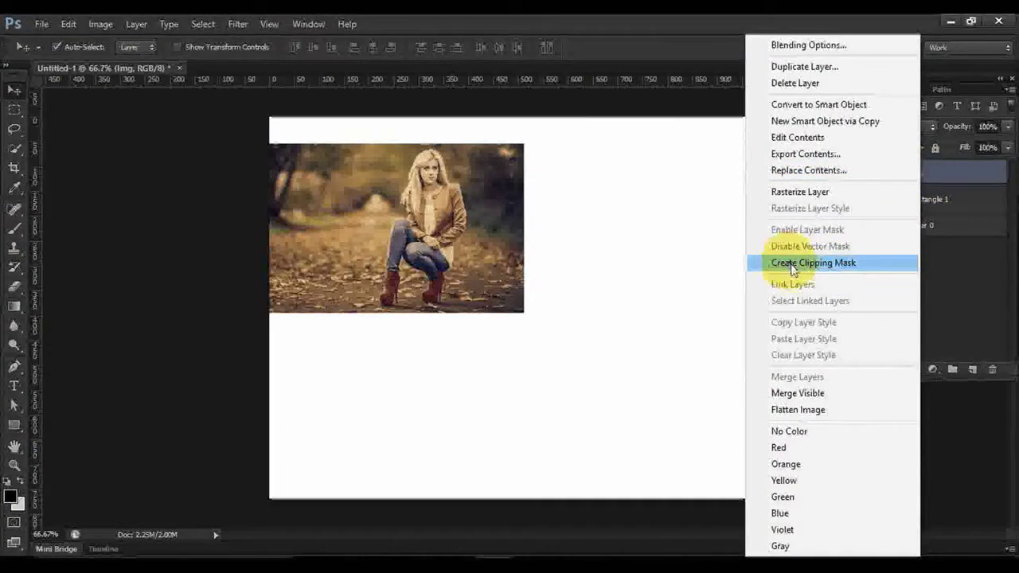
left_click(830, 262)
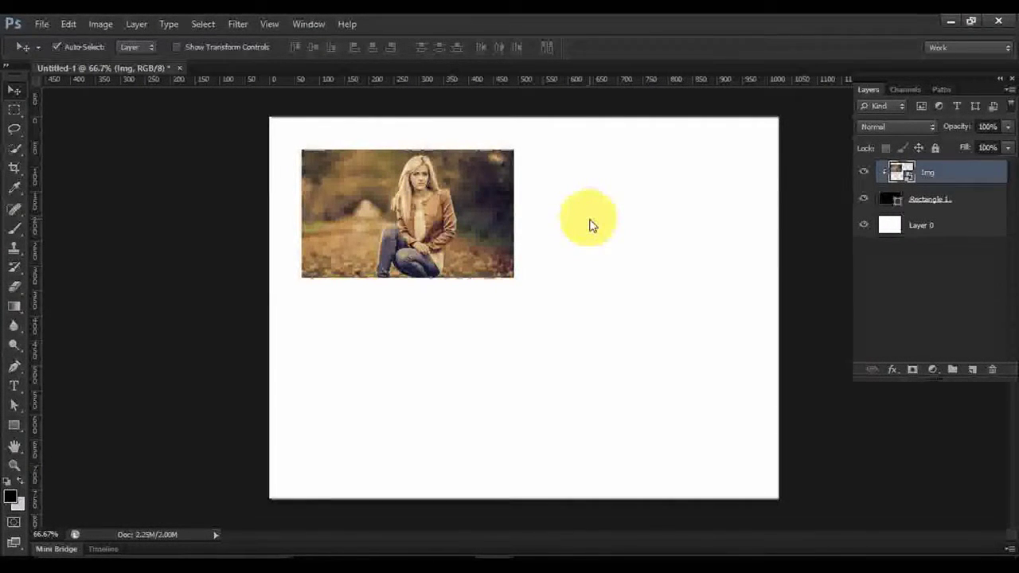
key("ctrl+t")
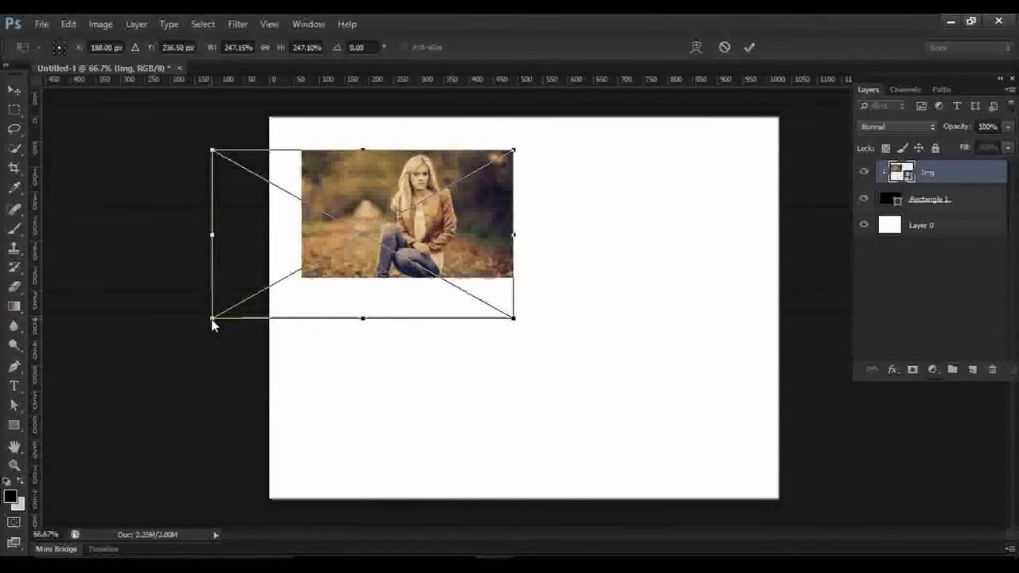
left_click_drag(213, 320, 131, 441)
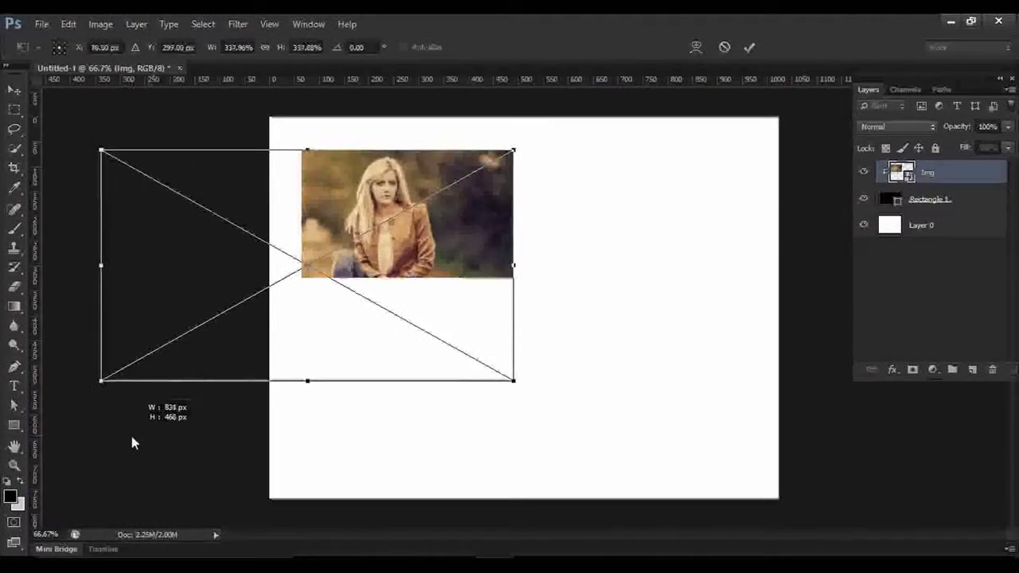
left_click_drag(103, 387, 143, 382)
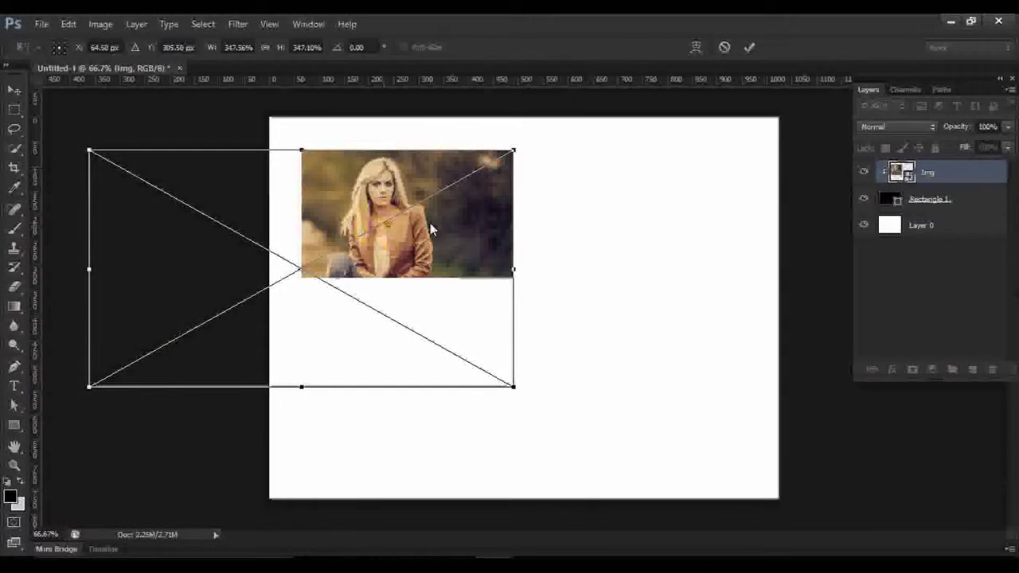
left_click_drag(430, 226, 460, 225)
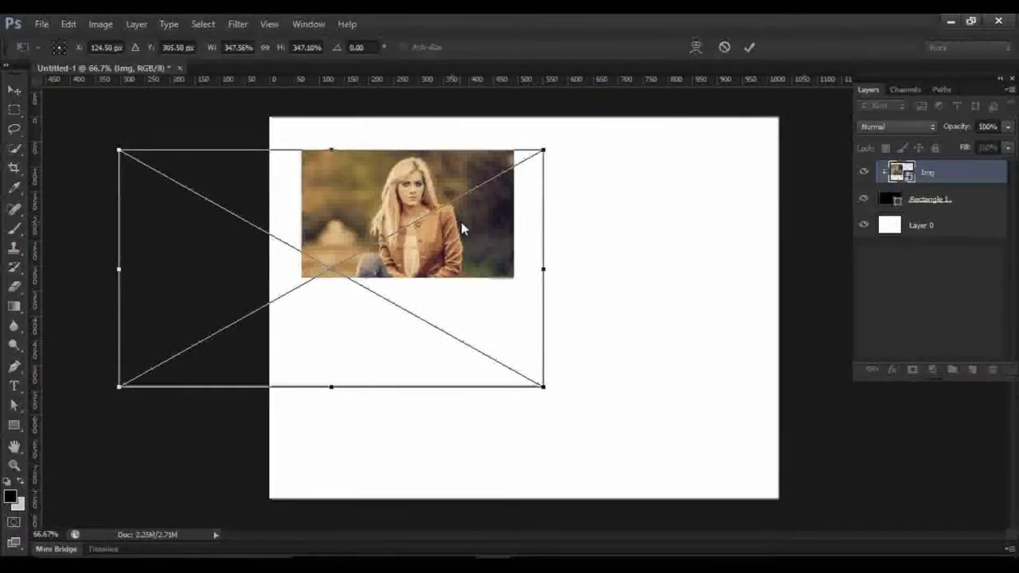
left_click(749, 47)
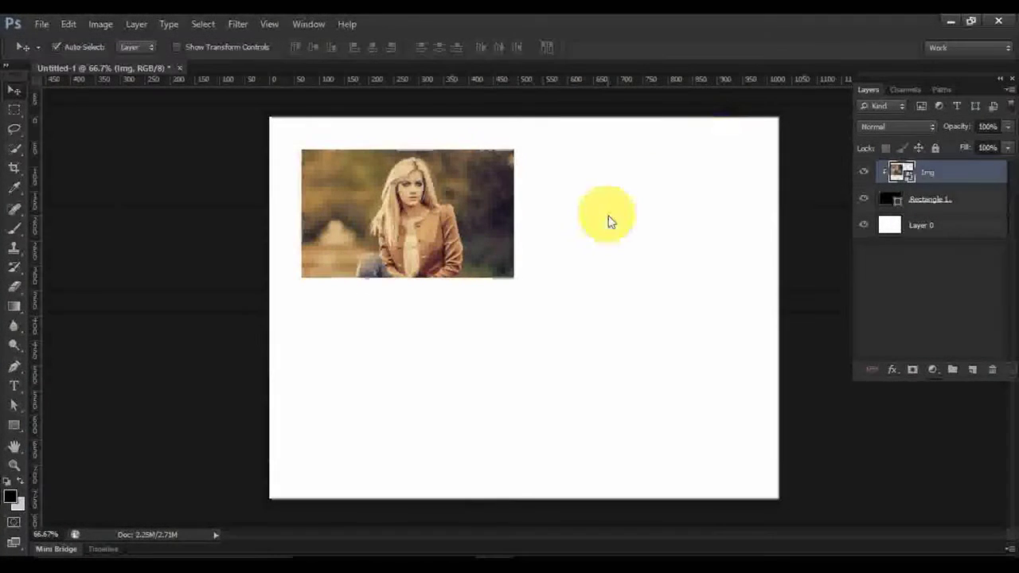
mouse_move(14, 424)
left_mouse_down()
mouse_move(72, 424)
mouse_move(72, 450)
left_mouse_up()
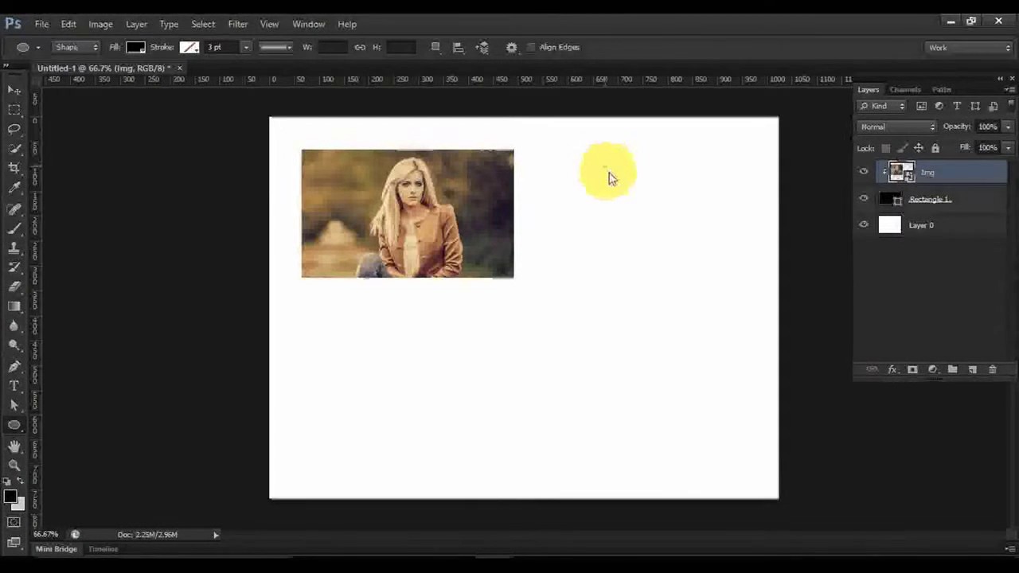
Draw the black 313 px circle Ellipse 1 on the right and move it into place.
left_click_drag(608, 172, 760, 333)
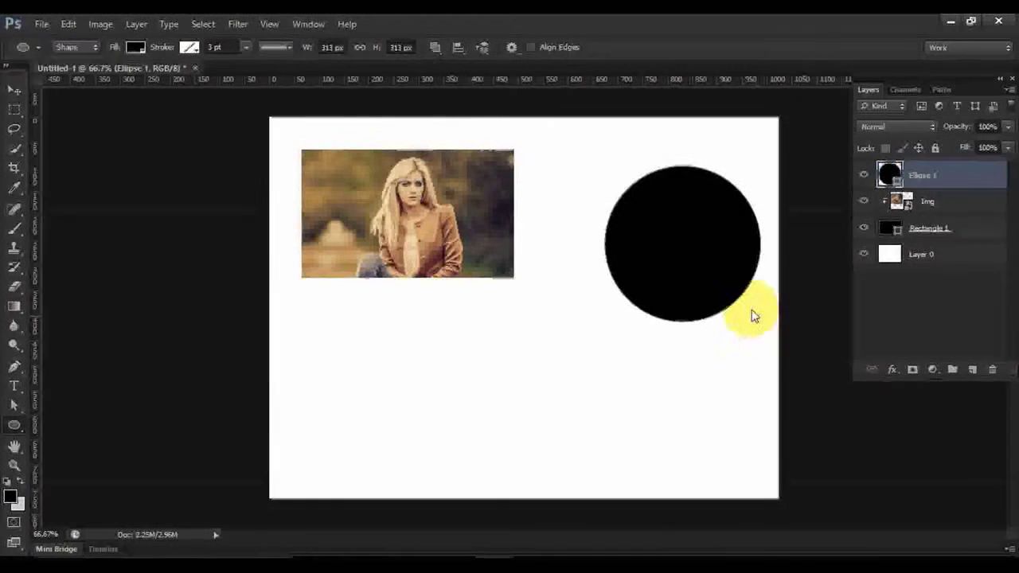
left_click(14, 90)
left_click_drag(653, 219, 635, 199)
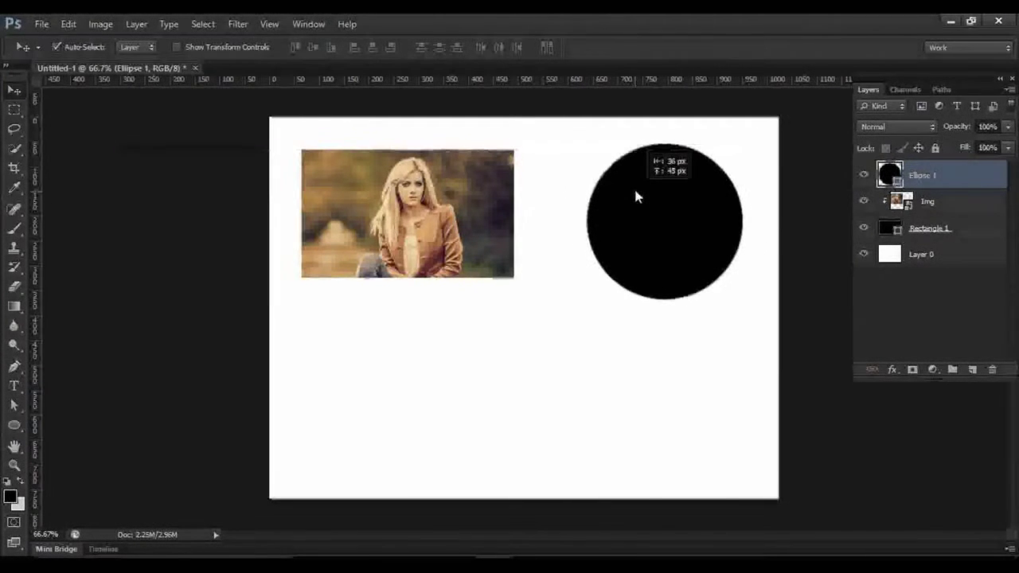
left_click_drag(635, 197, 634, 198)
left_click(646, 292)
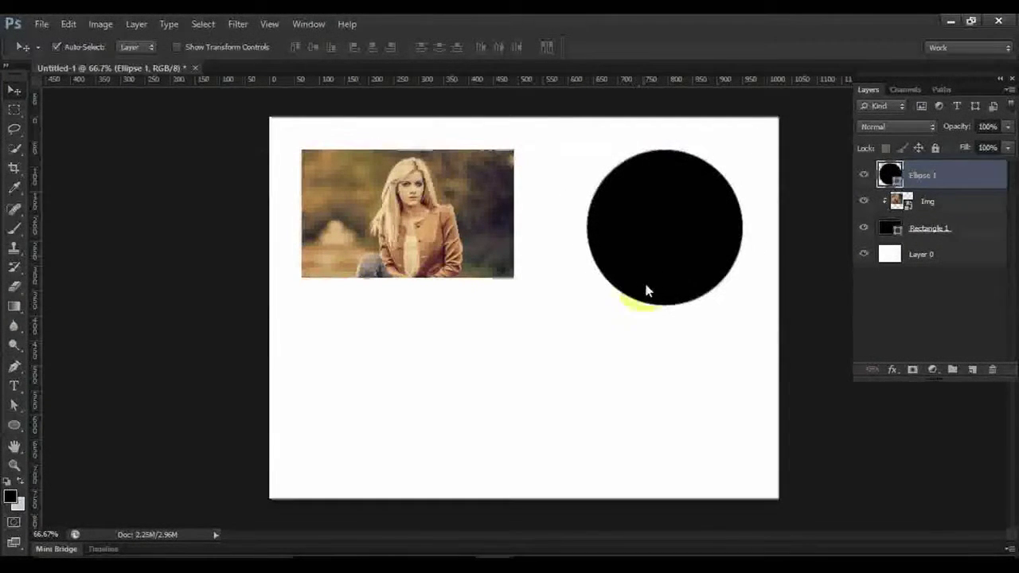
left_click(468, 438)
left_click(508, 274)
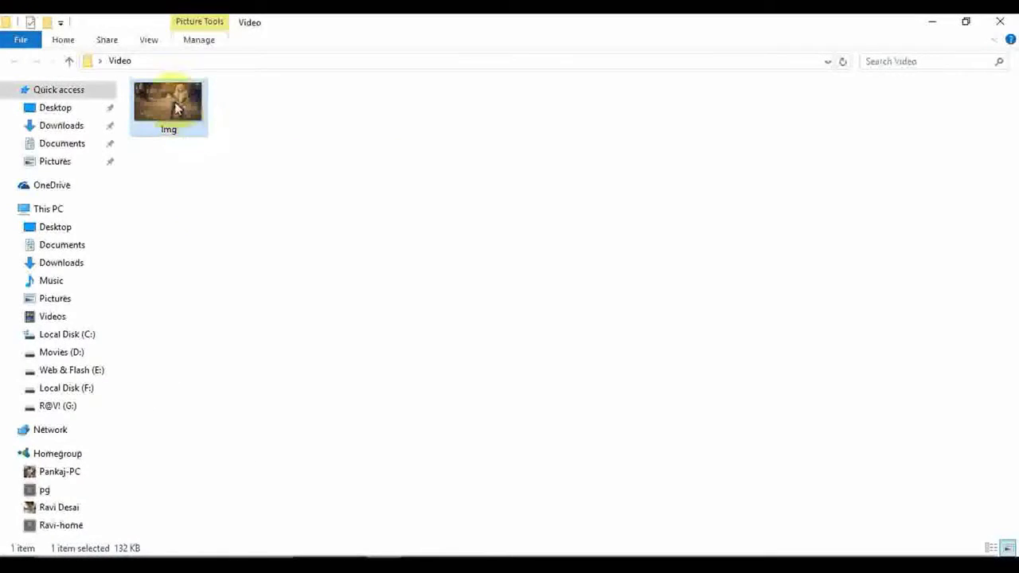
Place the Img photo over the black circle, enlarge it, and commit.
left_click_drag(175, 102, 661, 320)
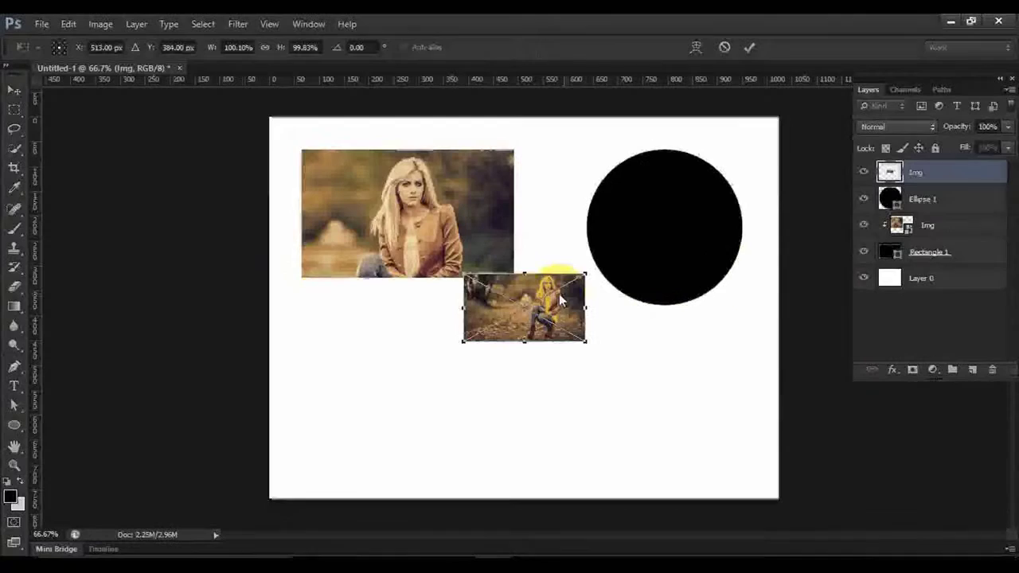
left_click_drag(561, 300, 689, 193)
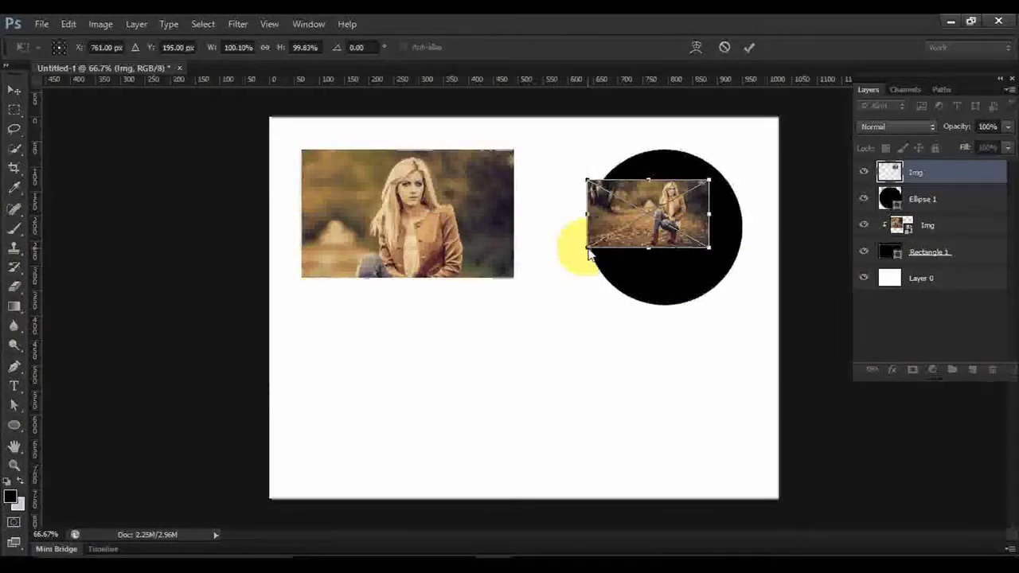
left_click_drag(588, 252, 700, 223)
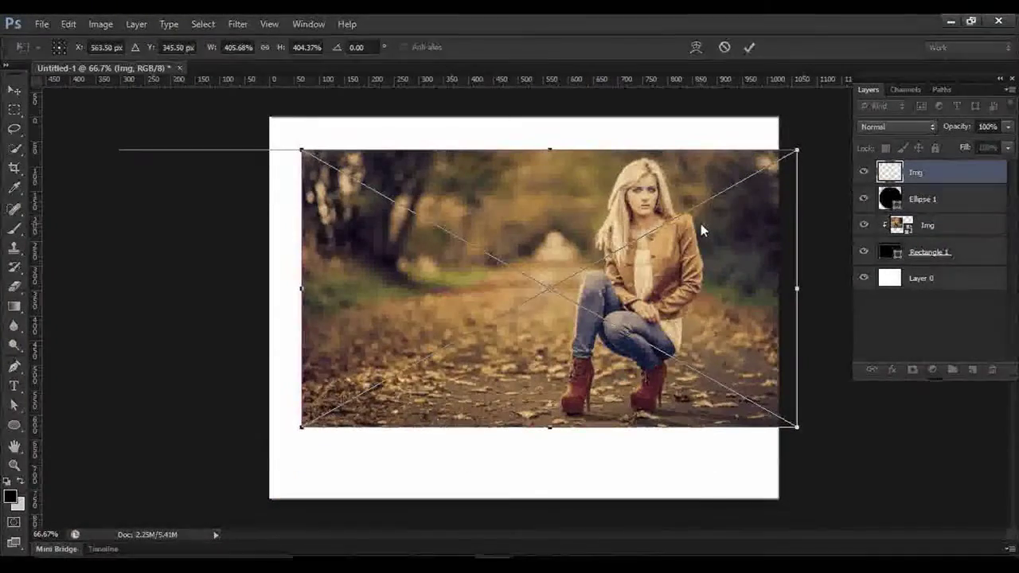
key("Return")
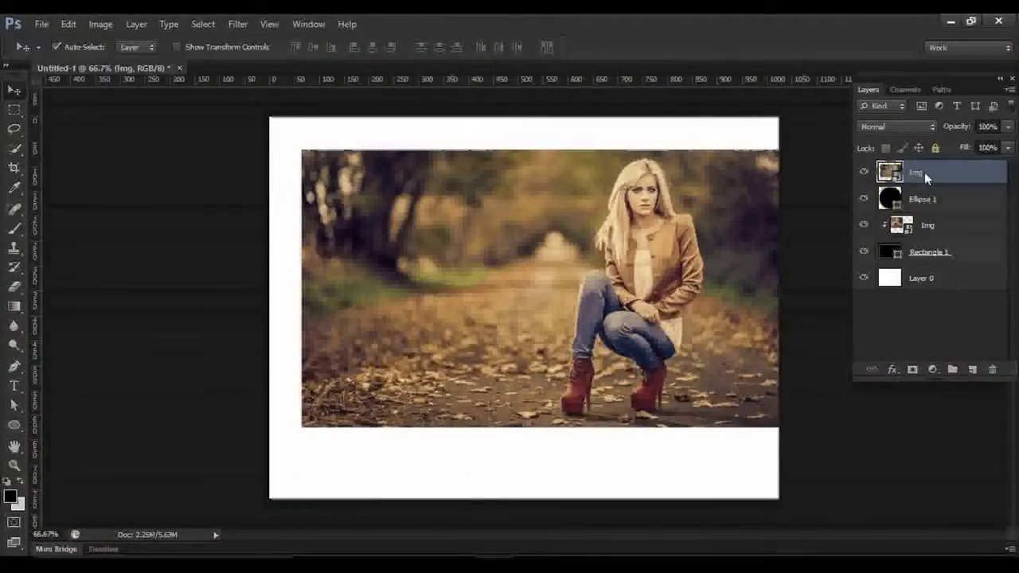
Clip the new photo into Ellipse 1 and shift it to frame the woman.
right_click(925, 172)
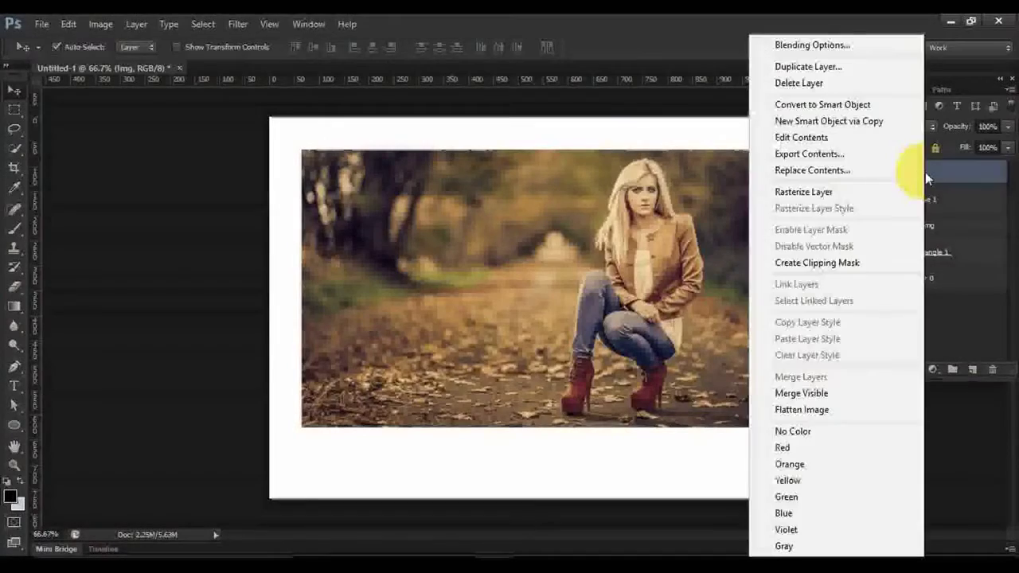
left_click(810, 267)
left_click_drag(646, 207, 680, 204)
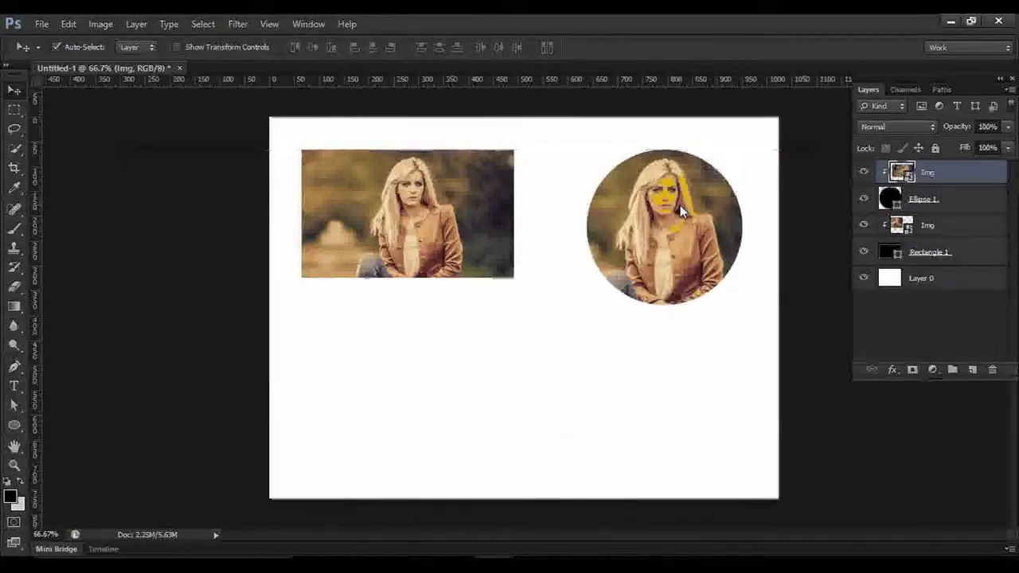
Trace a closed irregular polygon path below the photo with the Pen Tool and load it as a selection.
left_click(14, 367)
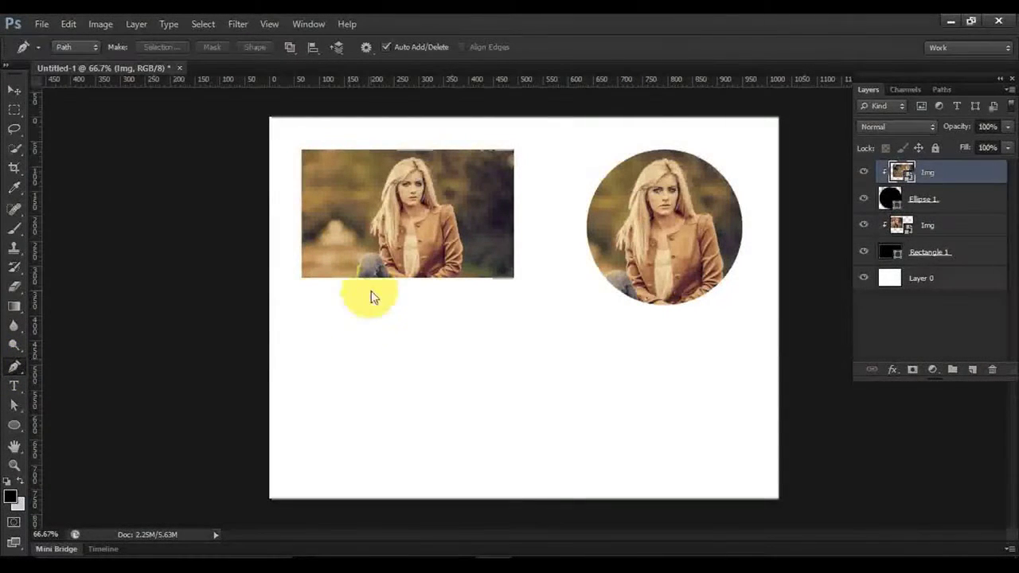
left_click(323, 408)
left_click(330, 370)
left_click(389, 333)
left_click(424, 359)
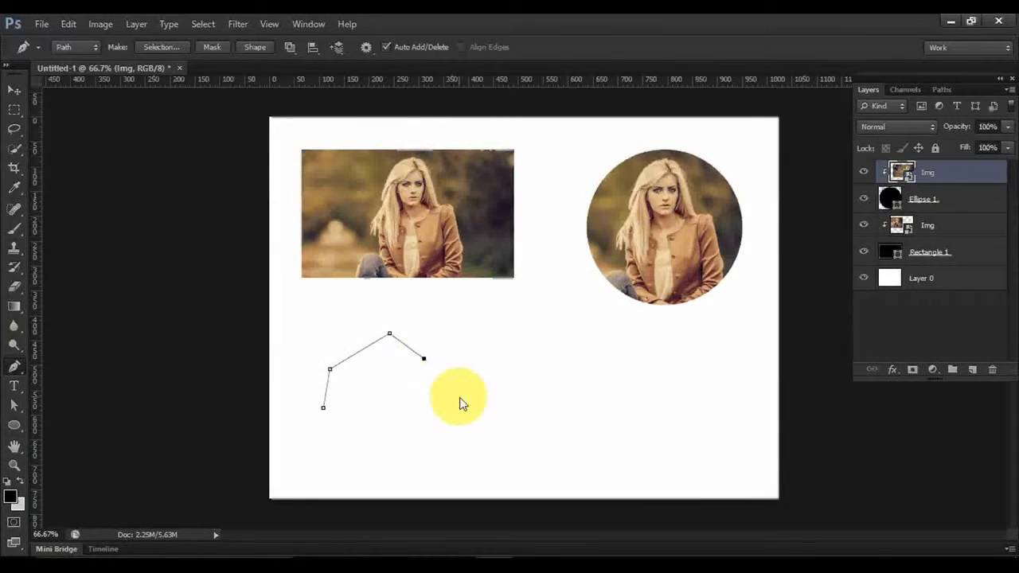
left_click(459, 396)
left_click(462, 426)
left_click(391, 462)
left_click(361, 469)
left_click(333, 428)
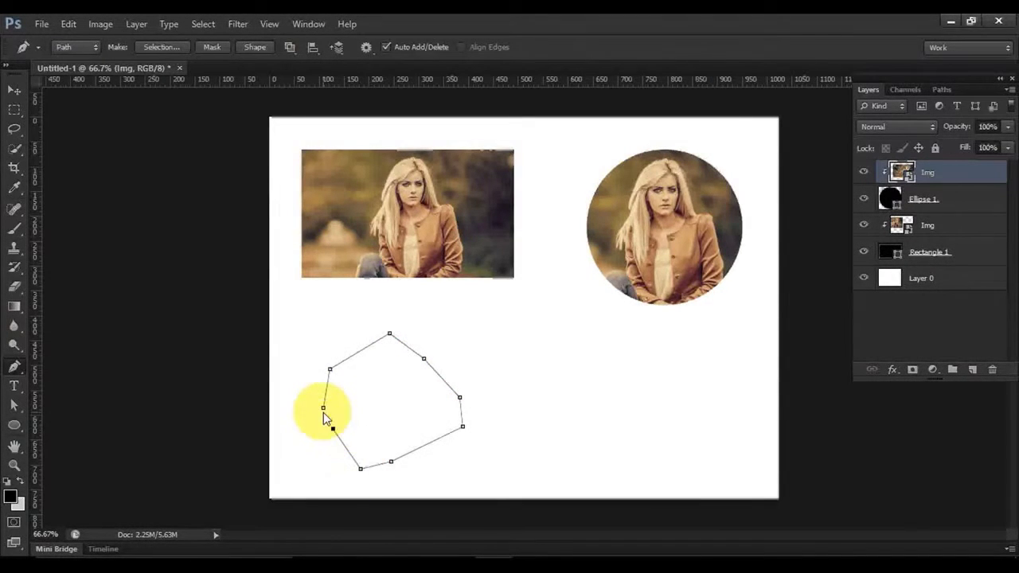
left_click(323, 408)
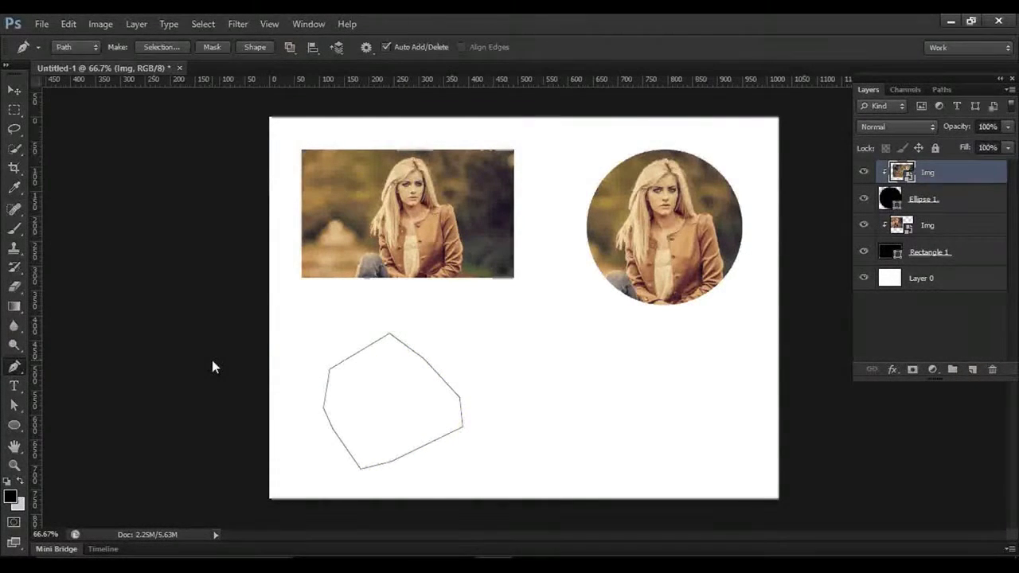
key("ctrl+Return")
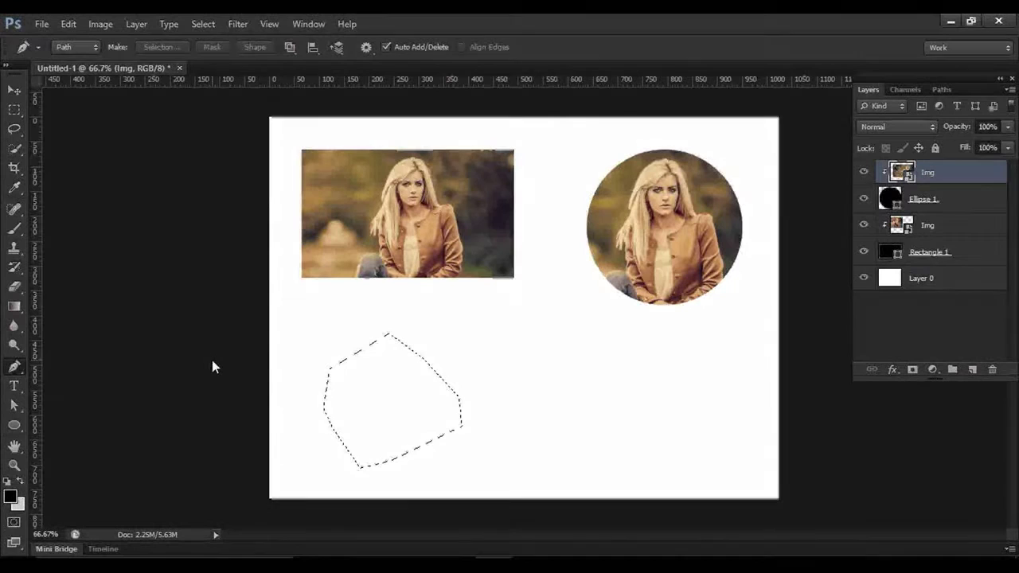
left_click(249, 297)
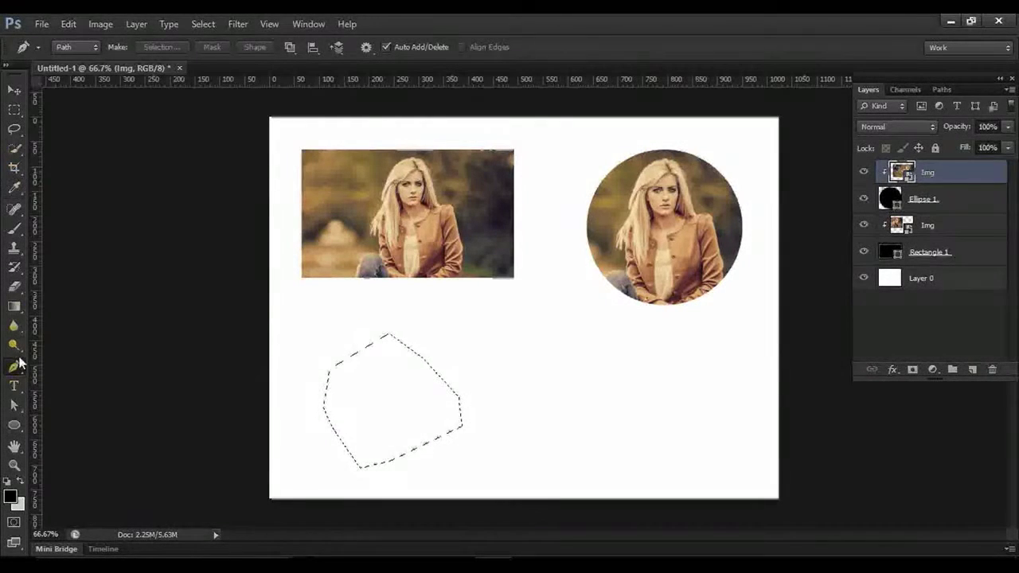
Add Layer 1 and fill the polygon selection with black using the Paint Bucket Tool.
left_click(972, 370)
left_click(10, 498)
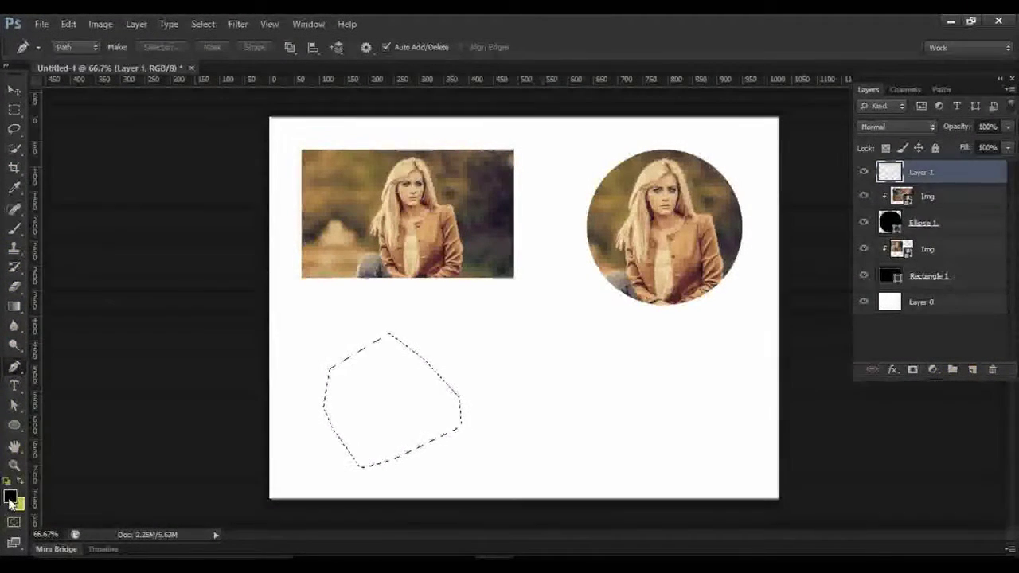
left_click(15, 250)
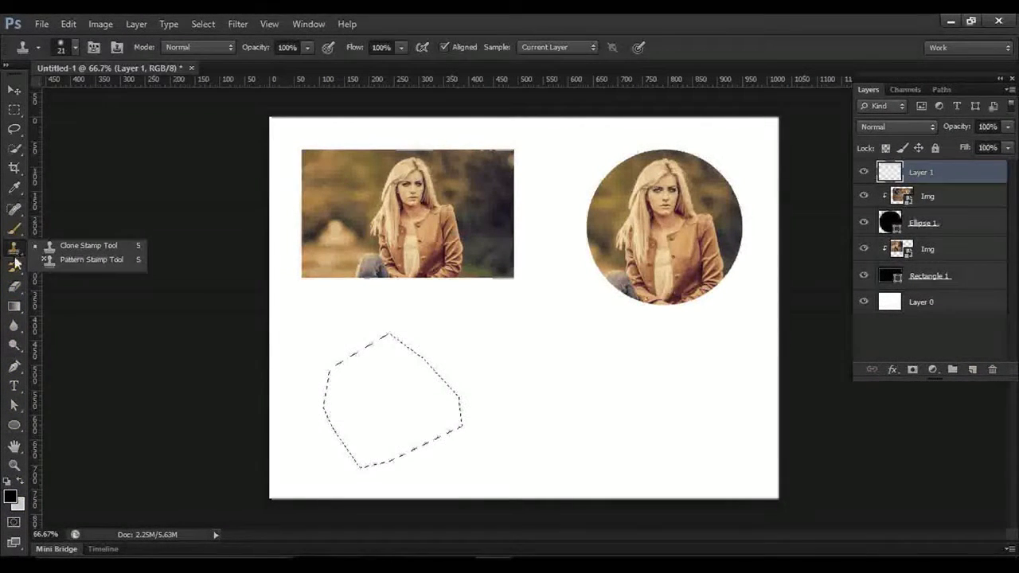
left_click(14, 308)
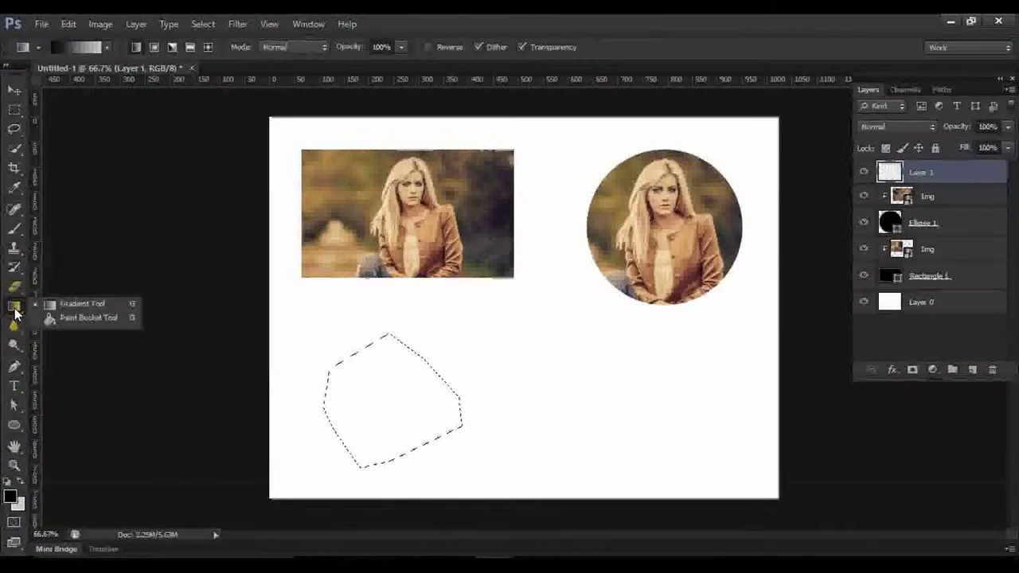
left_click(73, 321)
left_click(387, 419)
left_click(329, 372)
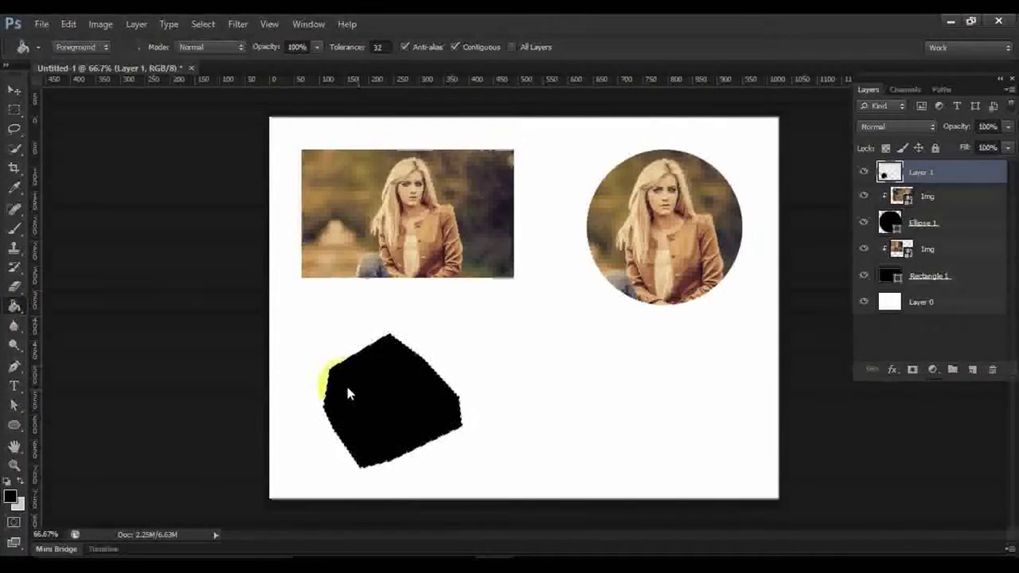
With the Move tool, check which layers lie under the black polygon.
left_click(14, 87)
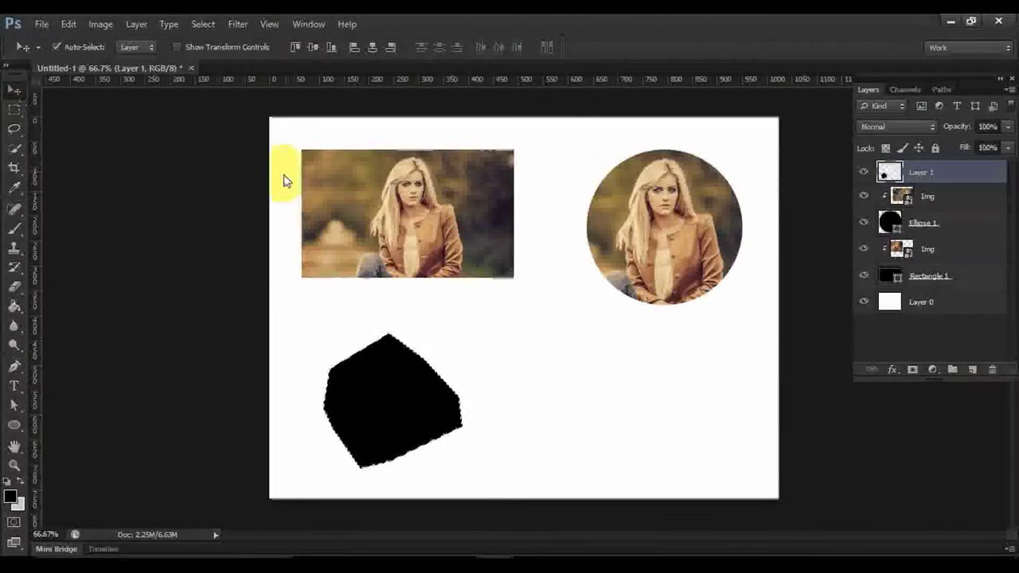
right_click(479, 398)
right_click(366, 392)
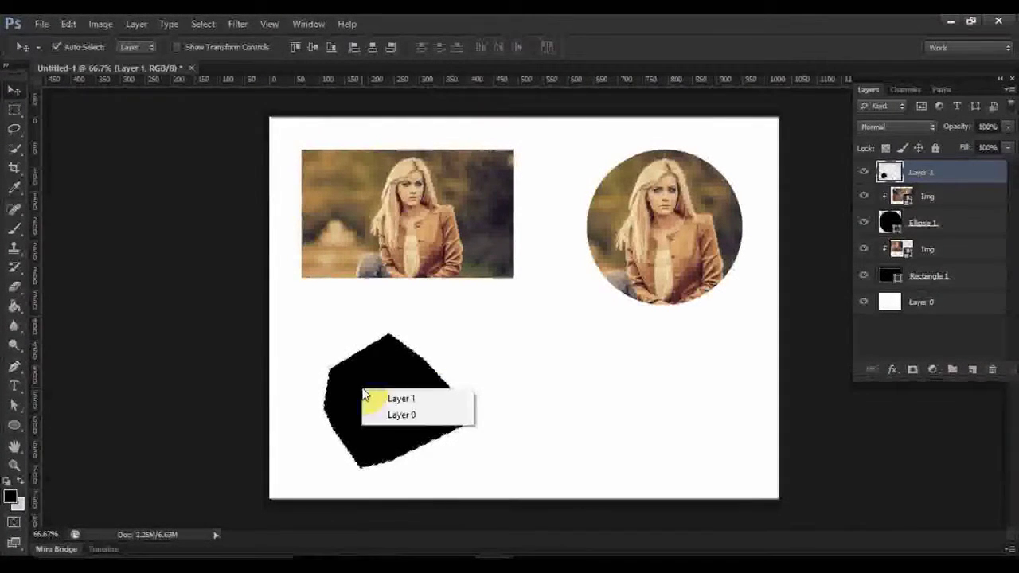
right_click(406, 353)
left_click(444, 358)
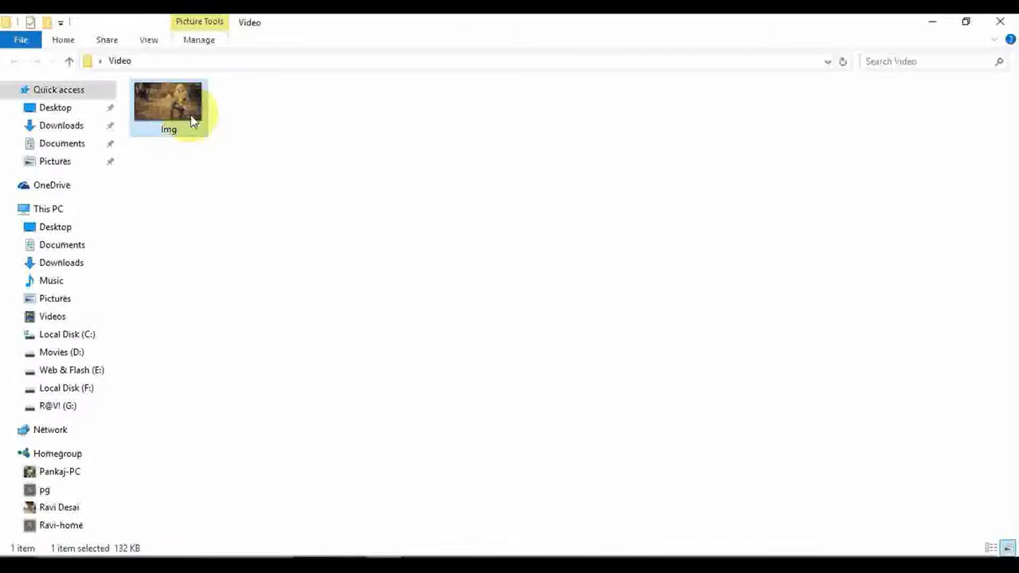
Drag the Img photo from the Video folder onto the Photoshop canvas.
left_click_drag(185, 111, 418, 469)
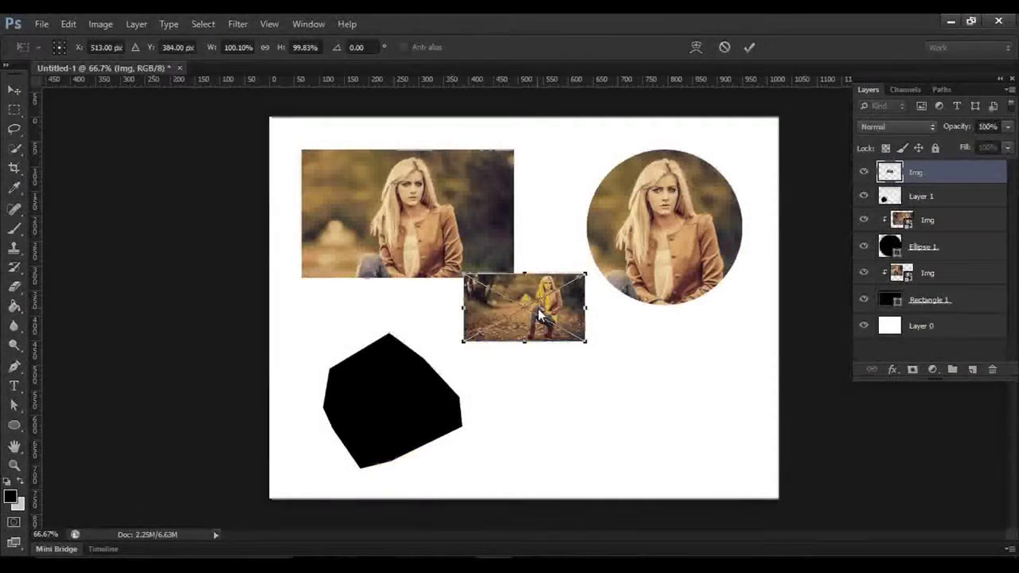
Place and enlarge the photo over the black polygon, commit, and clip it to the polygon.
left_click_drag(531, 295, 391, 387)
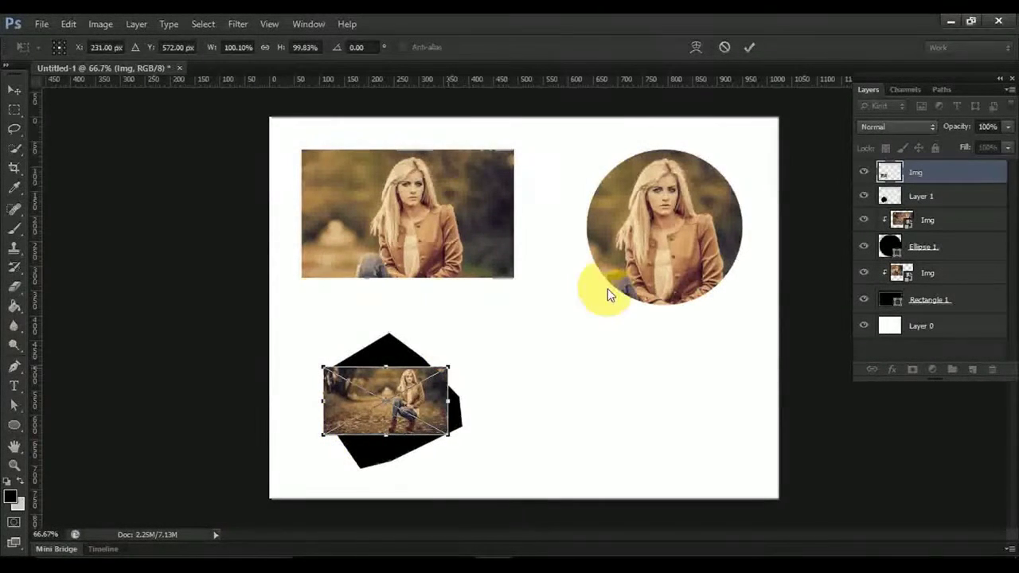
left_click_drag(445, 367, 671, 239)
left_click_drag(626, 300, 453, 395)
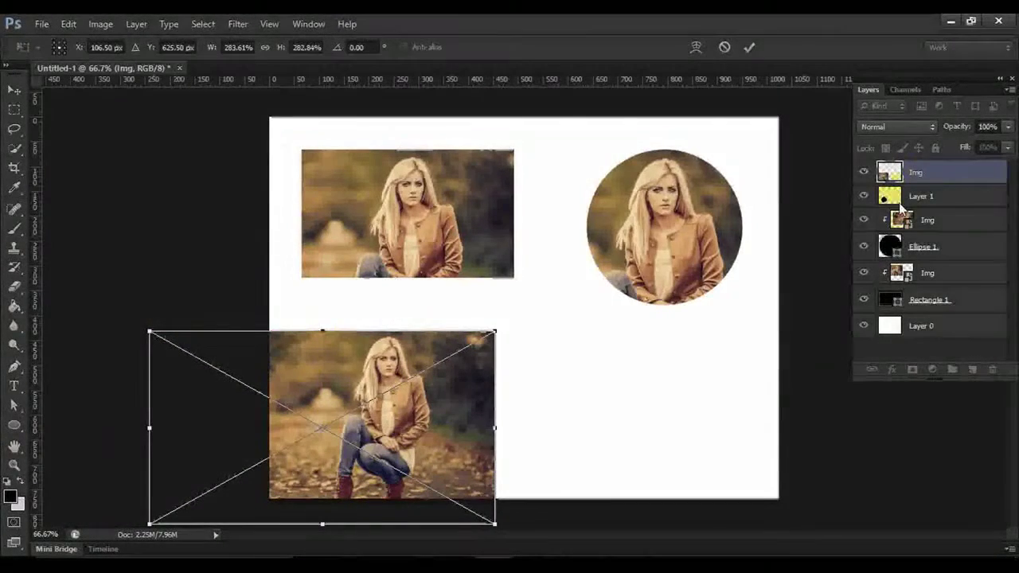
left_click(750, 48)
right_click(931, 181)
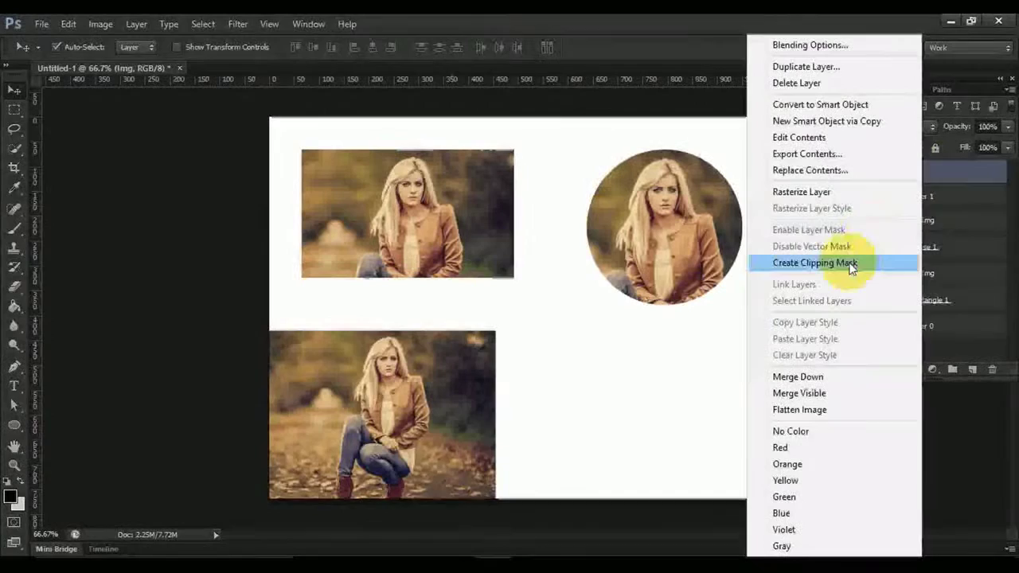
left_click(824, 265)
left_click_drag(390, 380, 387, 383)
Enlarge the polygon-clipped photo with Free Transform and nudge it into position.
key("ctrl+t")
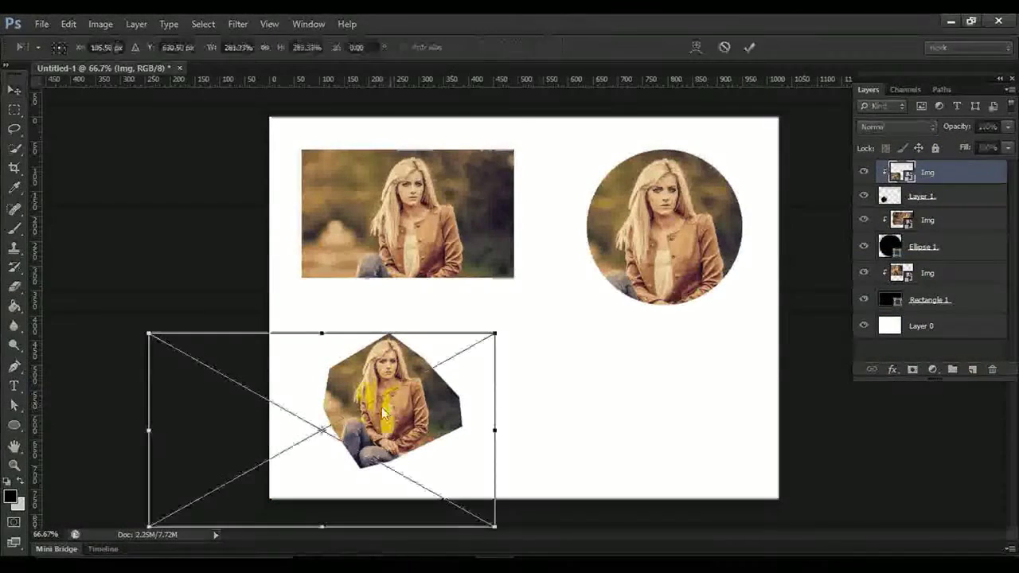
left_click_drag(149, 526, 100, 553)
mouse_move(369, 467)
left_mouse_down()
mouse_move(388, 467)
mouse_move(382, 455)
left_mouse_up()
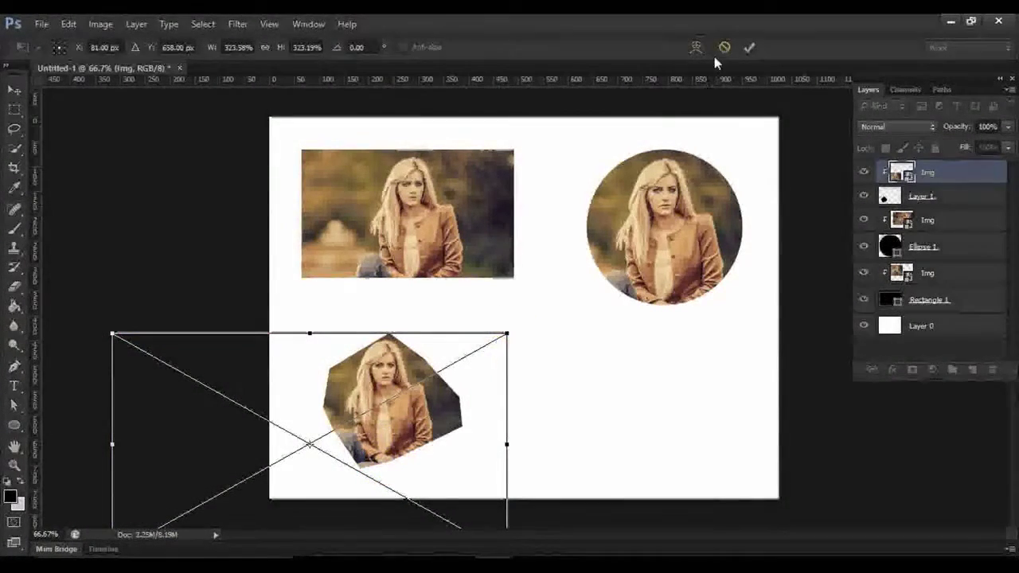
left_click(751, 49)
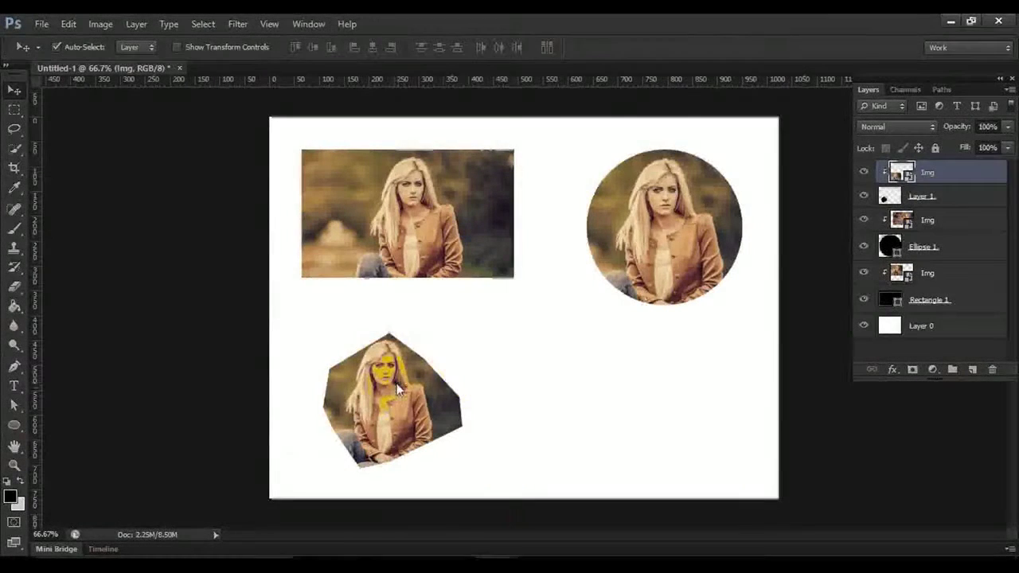
mouse_move(385, 384)
left_mouse_down()
mouse_move(396, 395)
mouse_move(397, 380)
left_mouse_up()
left_click(689, 388)
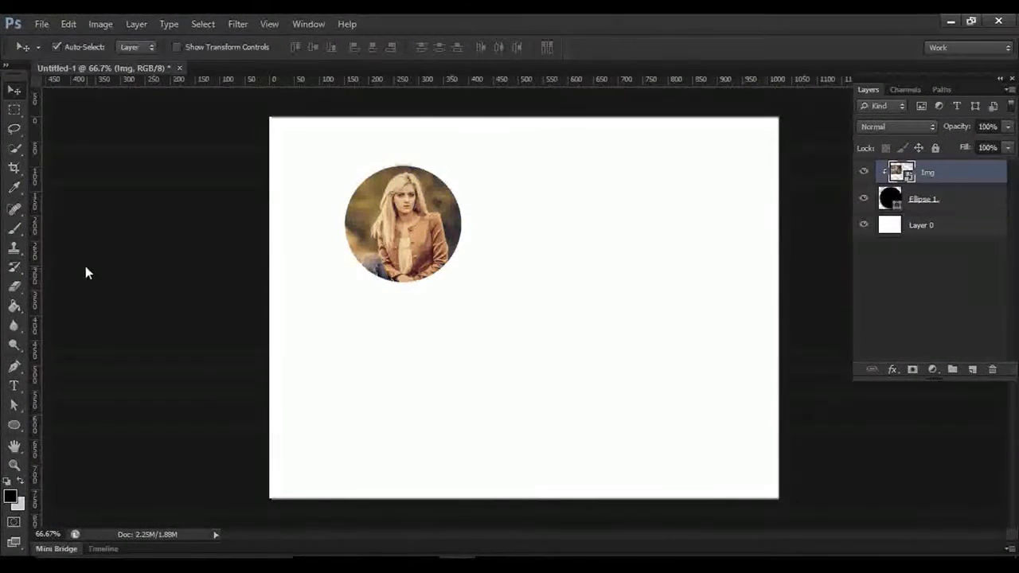
Crop the canvas to a small square around the circular photo, then switch to the Move tool.
left_click(14, 168)
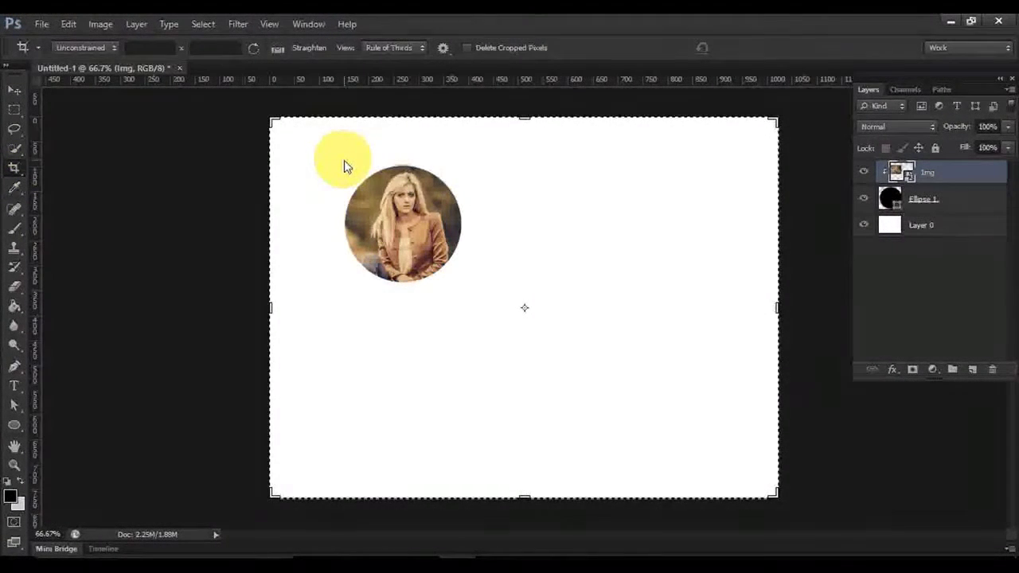
left_click_drag(345, 160, 464, 288)
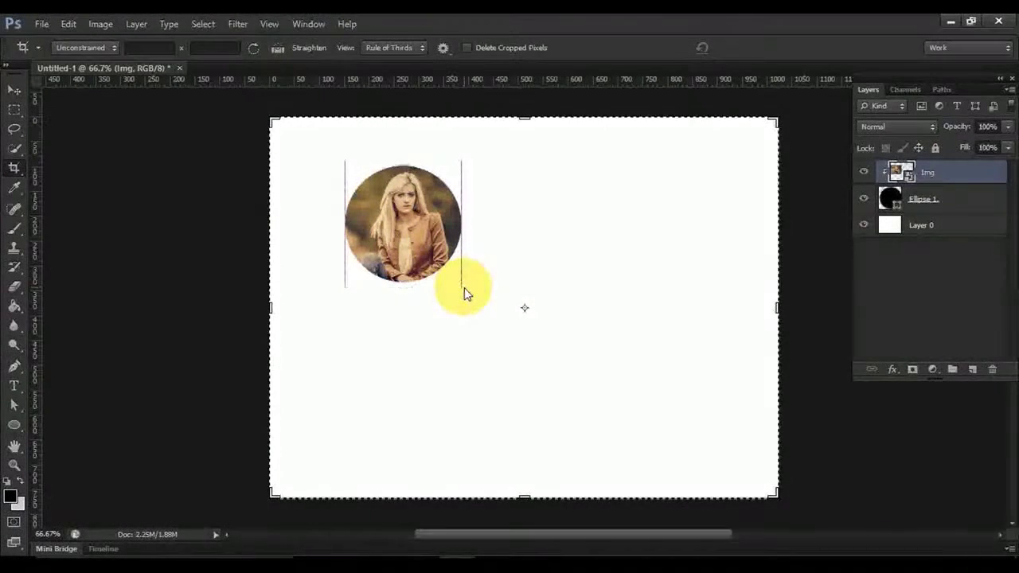
left_click_drag(524, 244, 531, 251)
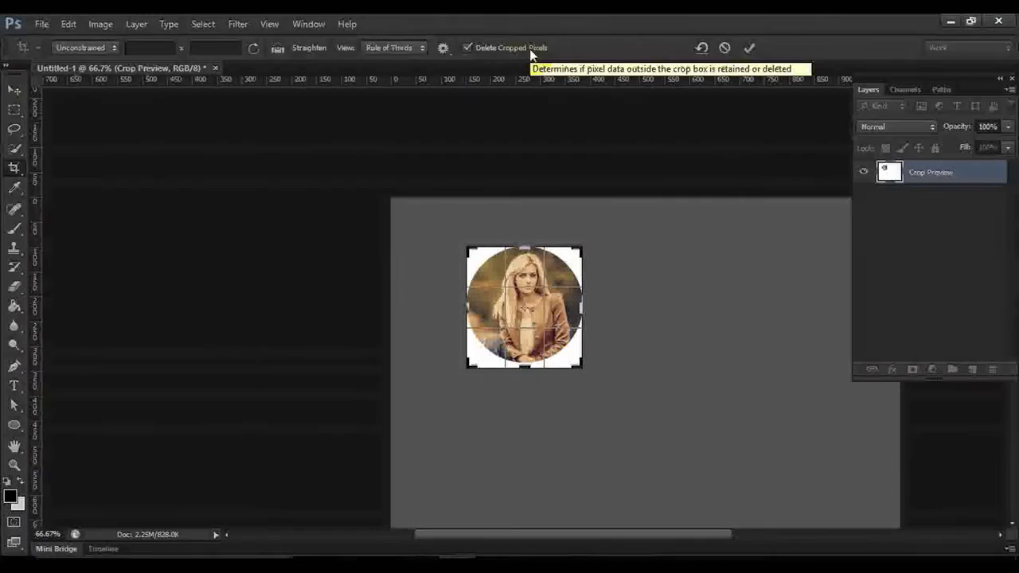
left_click(748, 48)
key("v")
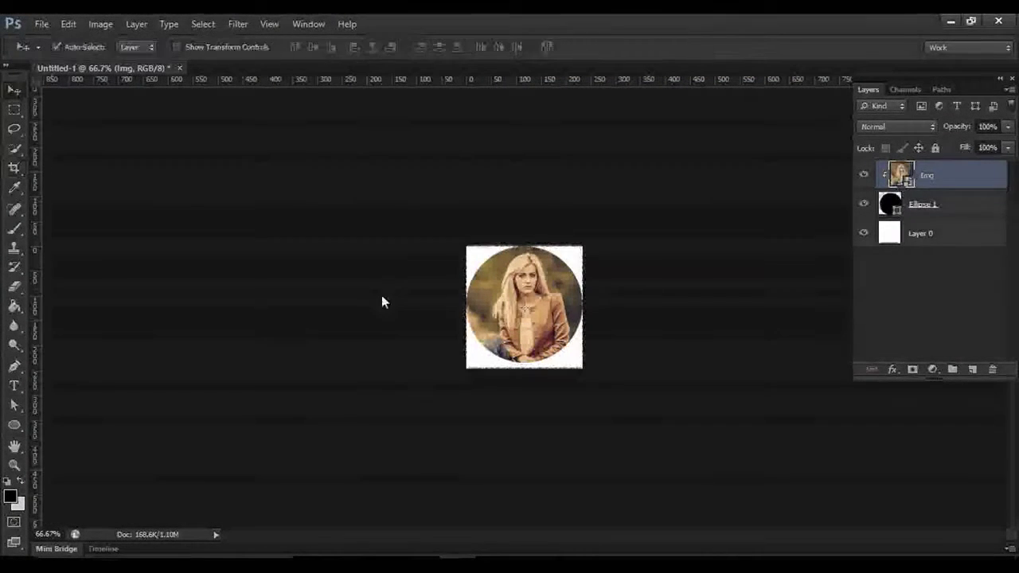
left_click(379, 318)
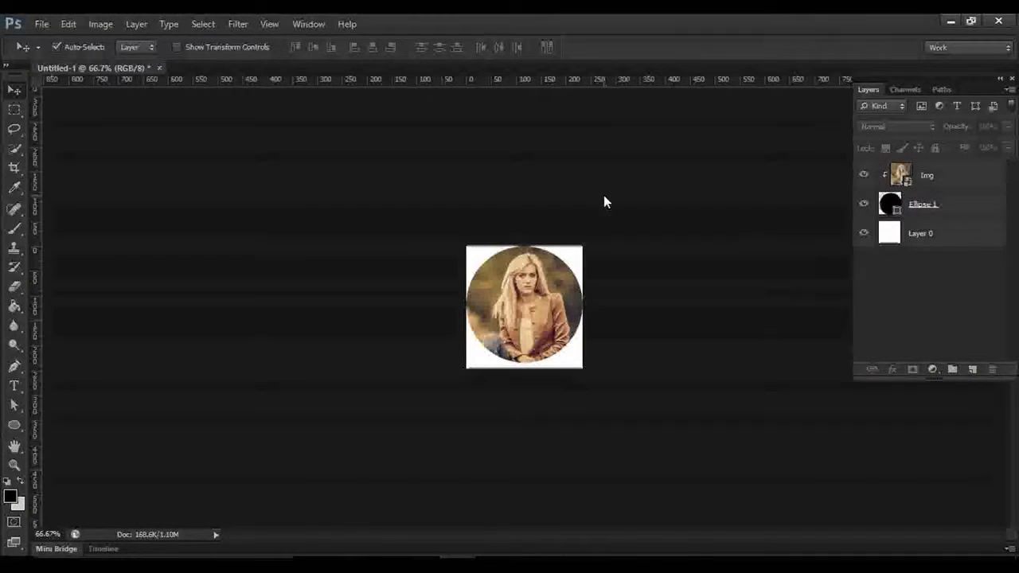
Redraw the crop and, zoomed in, align its bottom edge with the circle's bottom.
left_click(13, 169)
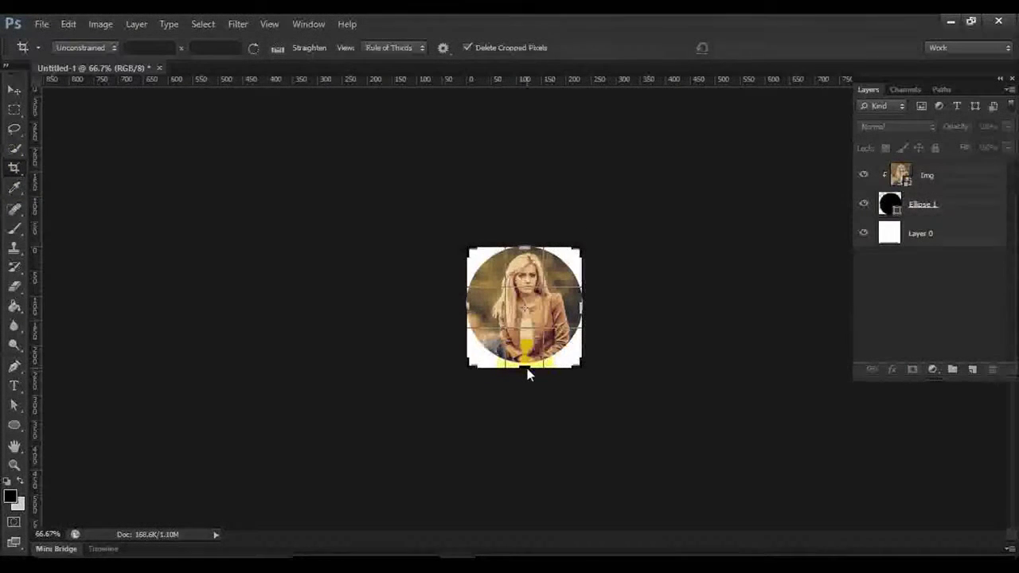
left_click(526, 371)
mouse_move(531, 372)
left_mouse_down()
mouse_move(530, 389)
mouse_move(529, 364)
left_mouse_up()
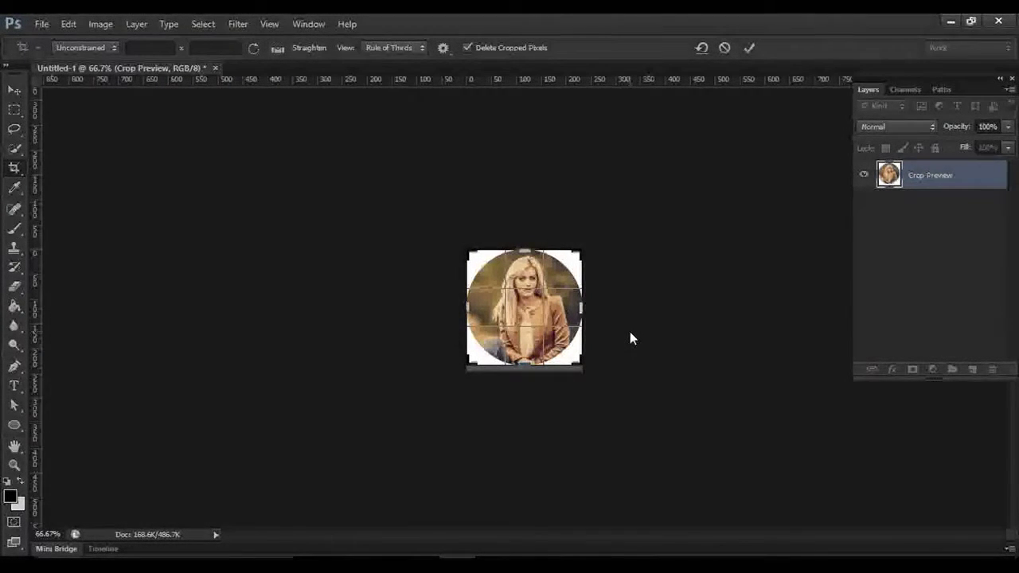
key("ctrl+plus")
key("ctrl+plus")
key("ctrl+plus")
key("ctrl+plus")
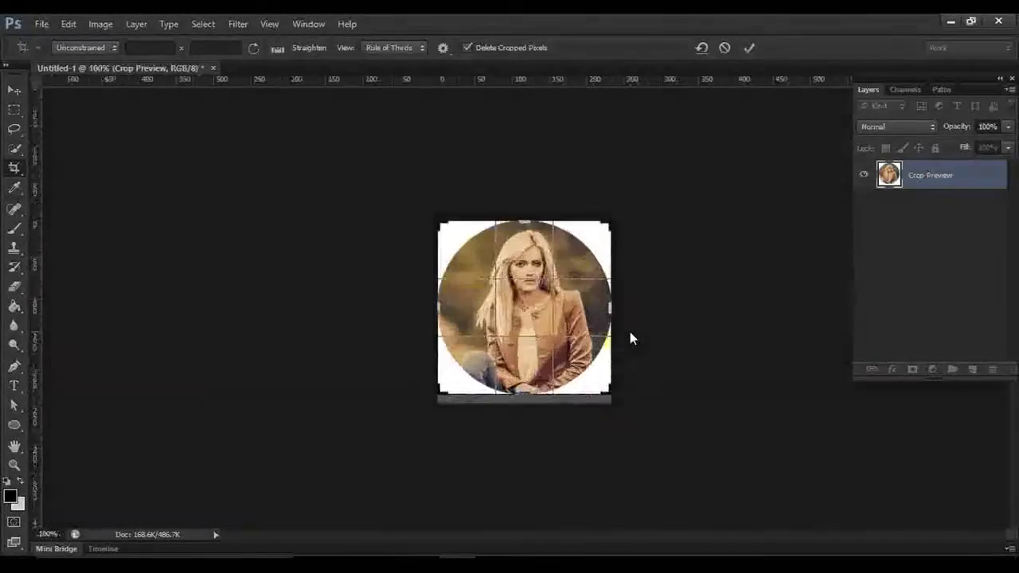
scroll(533, 345, "up", 5)
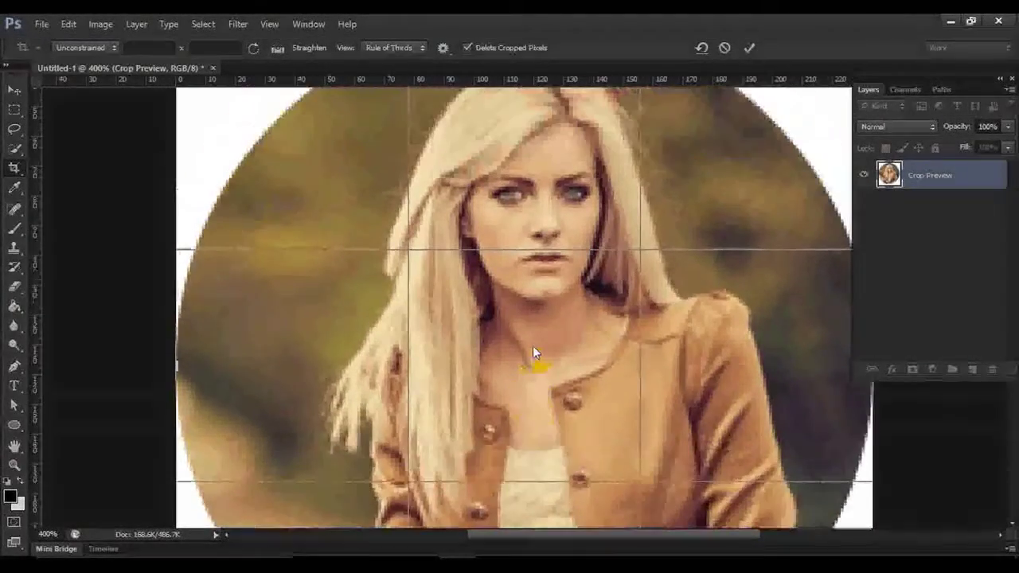
scroll(545, 395, "down", 6)
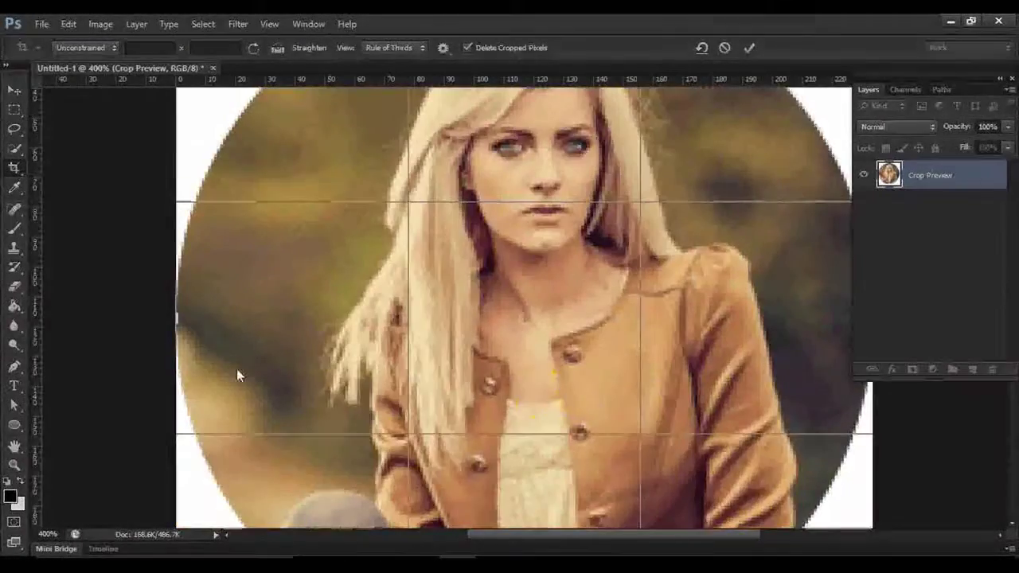
scroll(237, 368, "down", 6)
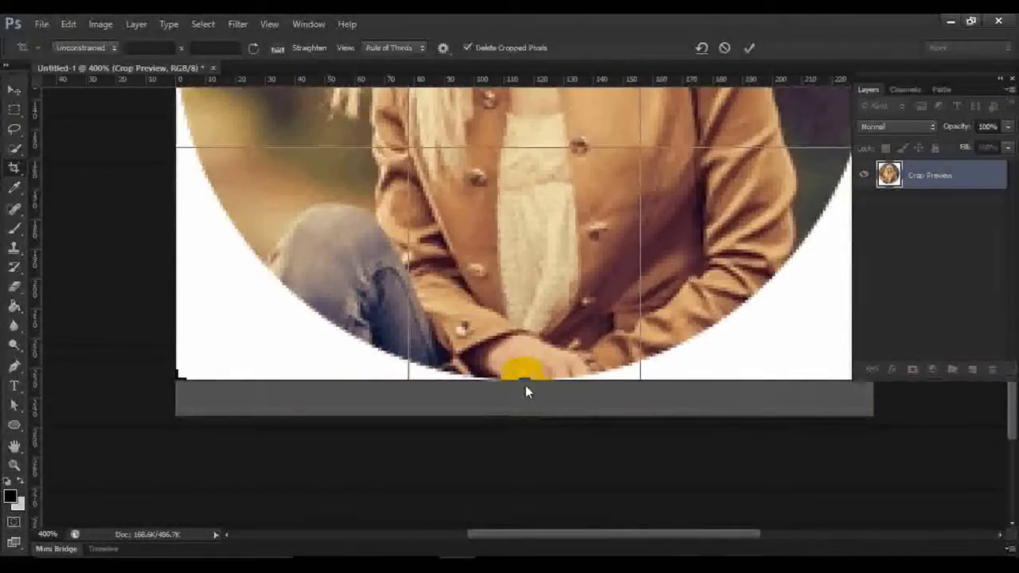
left_click_drag(525, 385, 530, 381)
left_click(543, 303)
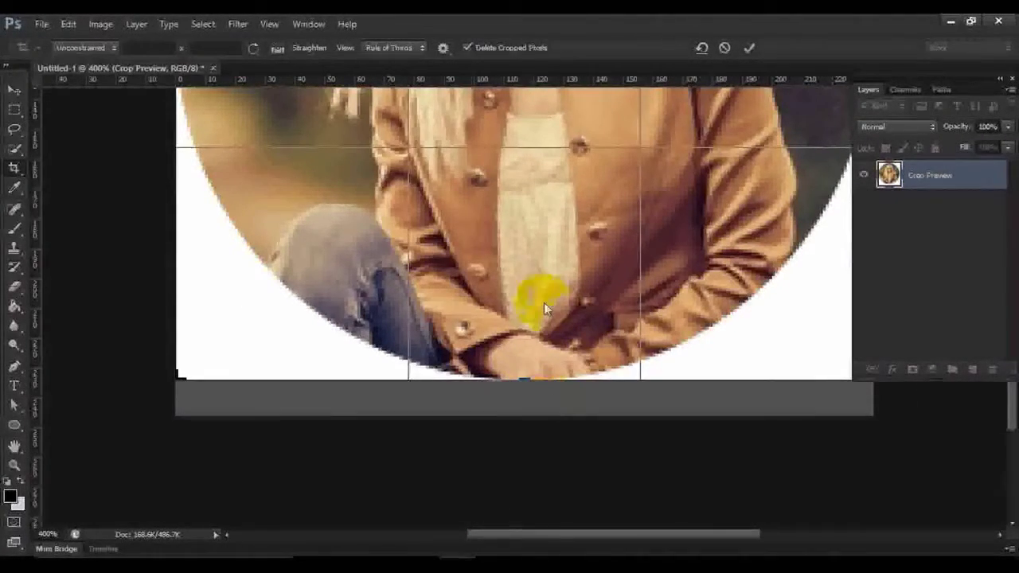
Apply the refined crop, zoom back out to the whole image and return to the Move tool.
left_click(748, 49)
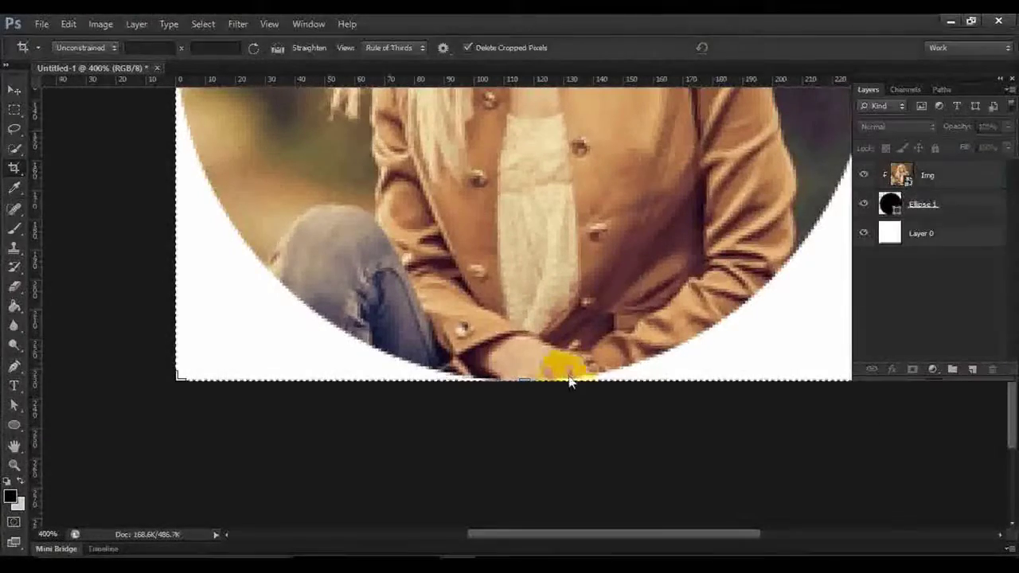
scroll(568, 376, "up", 5)
scroll(568, 377, "up", 2)
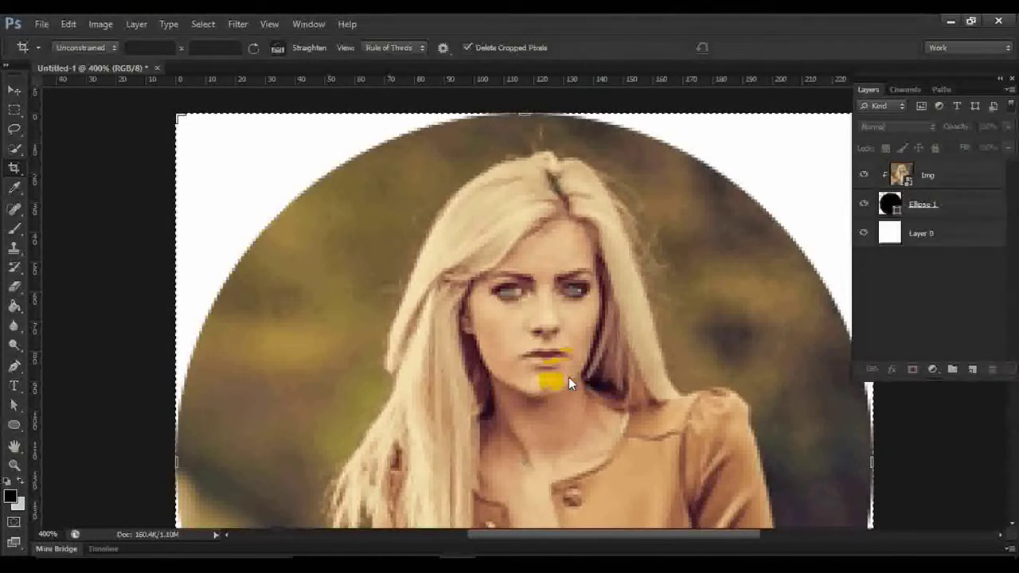
key("ctrl+1")
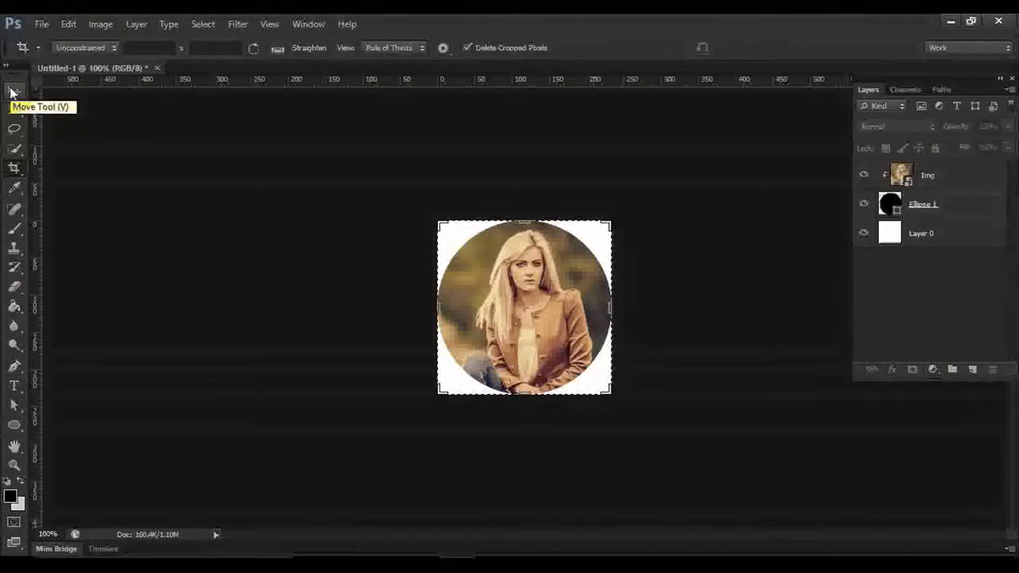
left_click(12, 90)
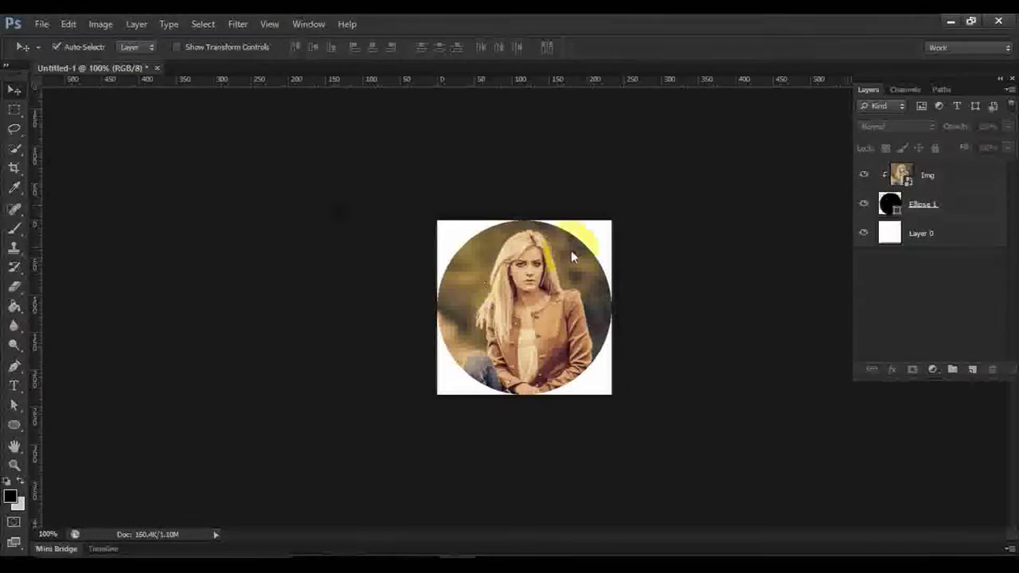
Save the image as 'sample' in JPEG format in the Video folder.
left_click(43, 25)
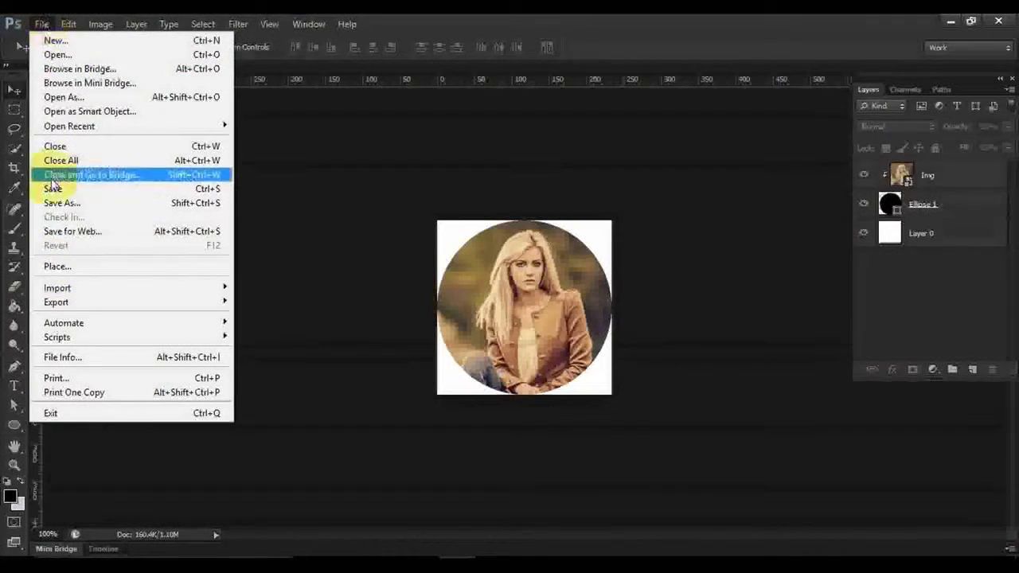
left_click(62, 204)
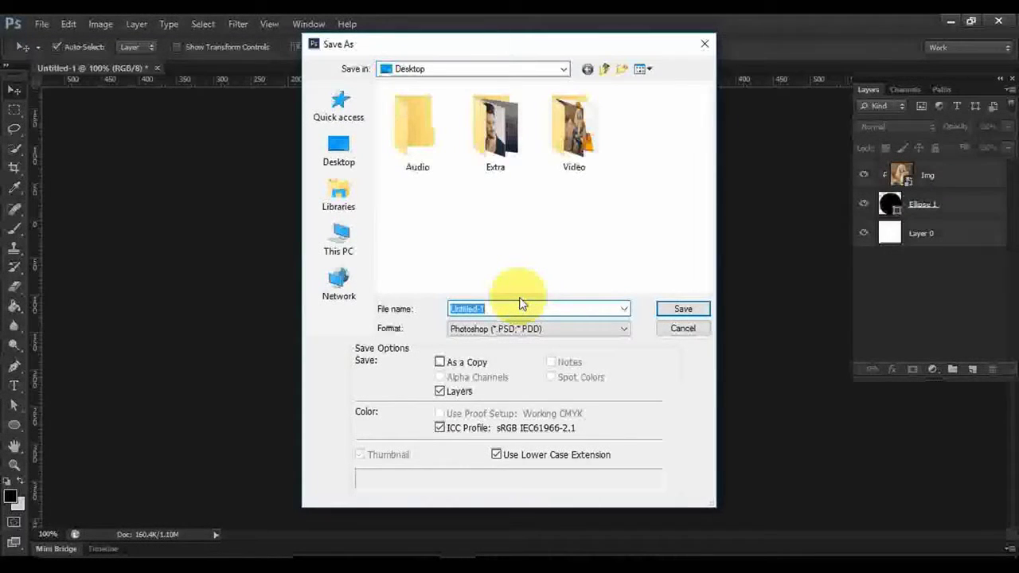
double_click(579, 137)
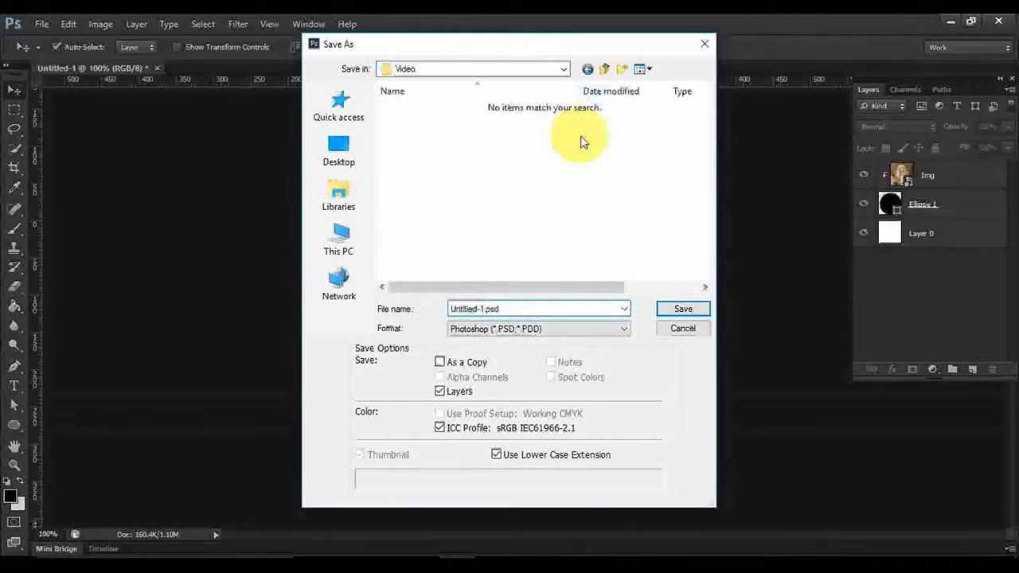
left_click(532, 314)
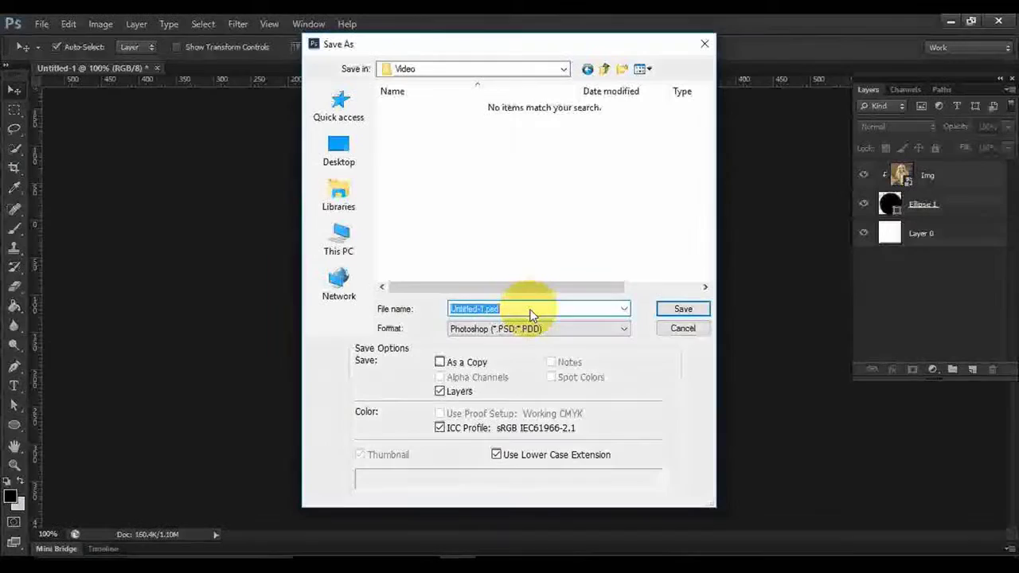
type("sample")
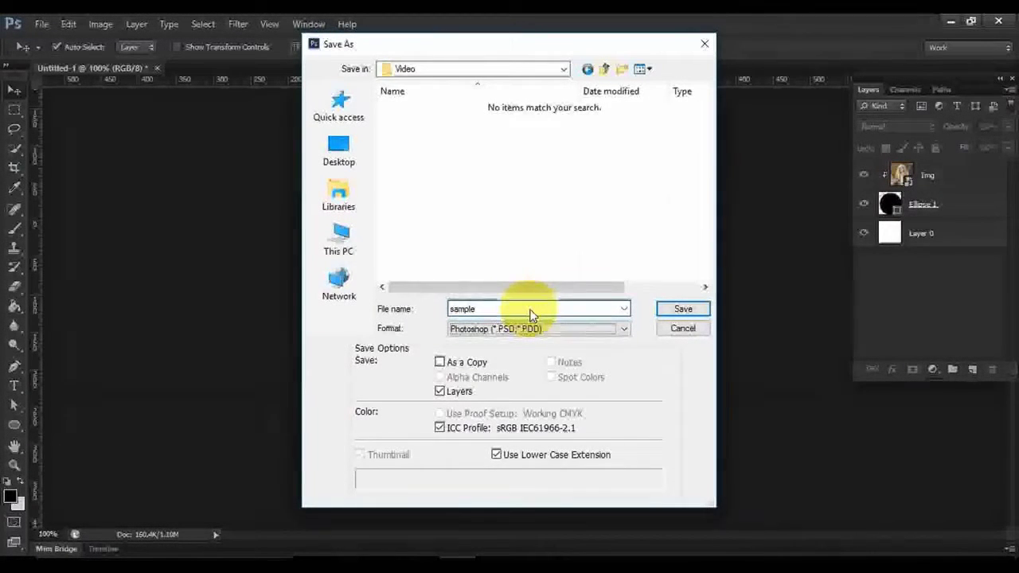
left_click(507, 328)
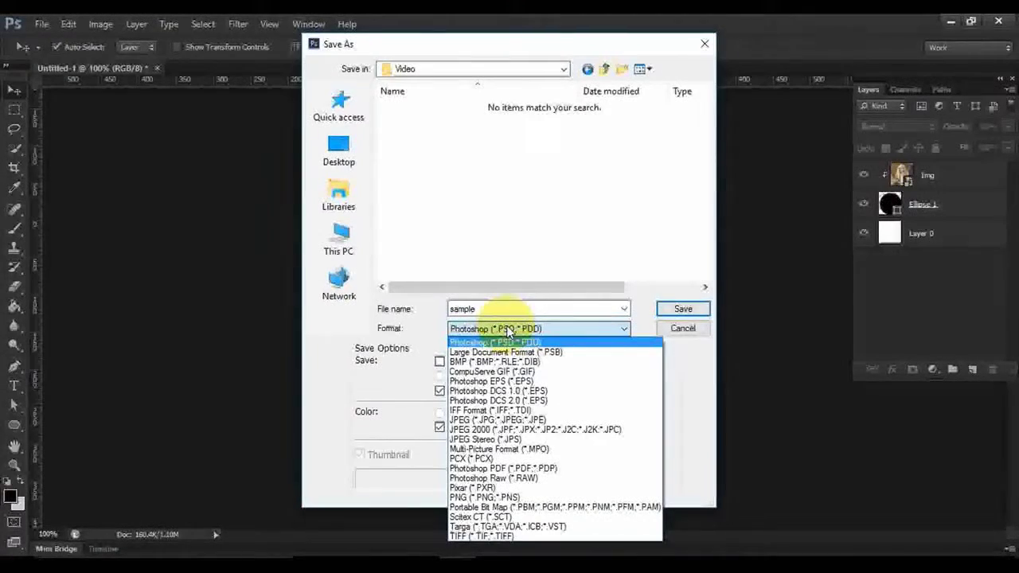
key("j")
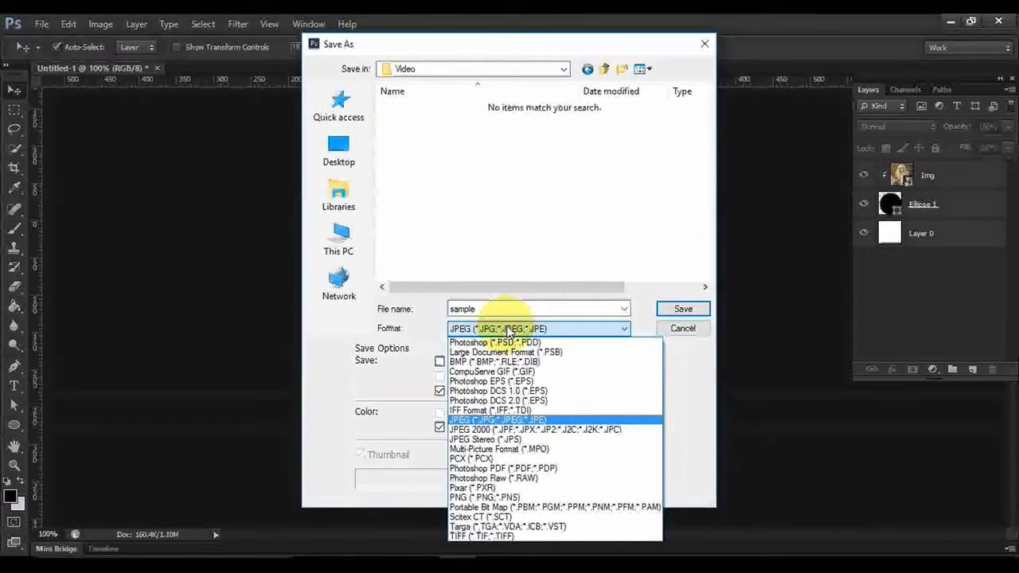
key("Return")
left_click(682, 309)
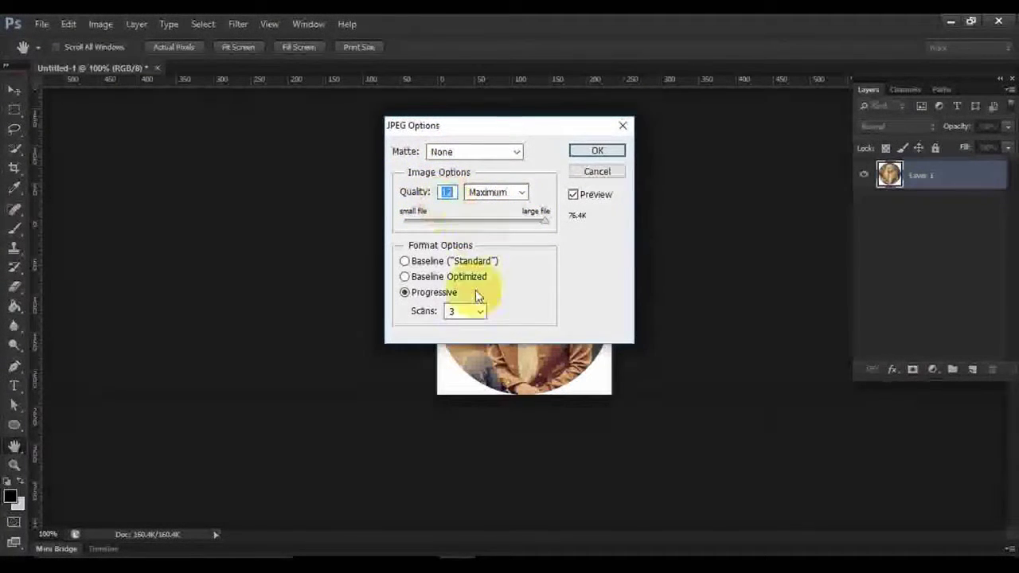
Accept the JPEG options, then open sample.jpg from the Video folder in Photos.
left_click(597, 150)
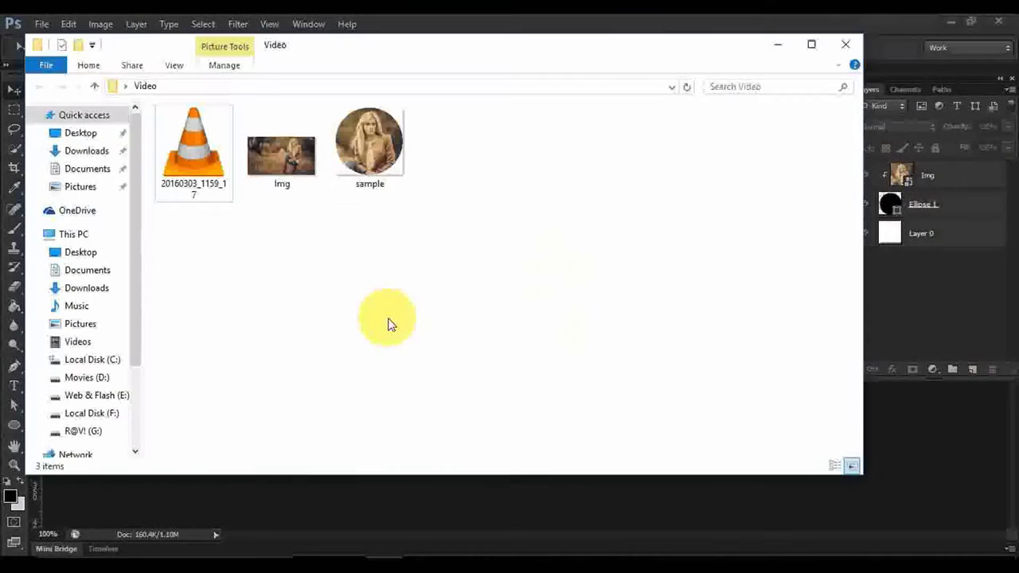
double_click(376, 163)
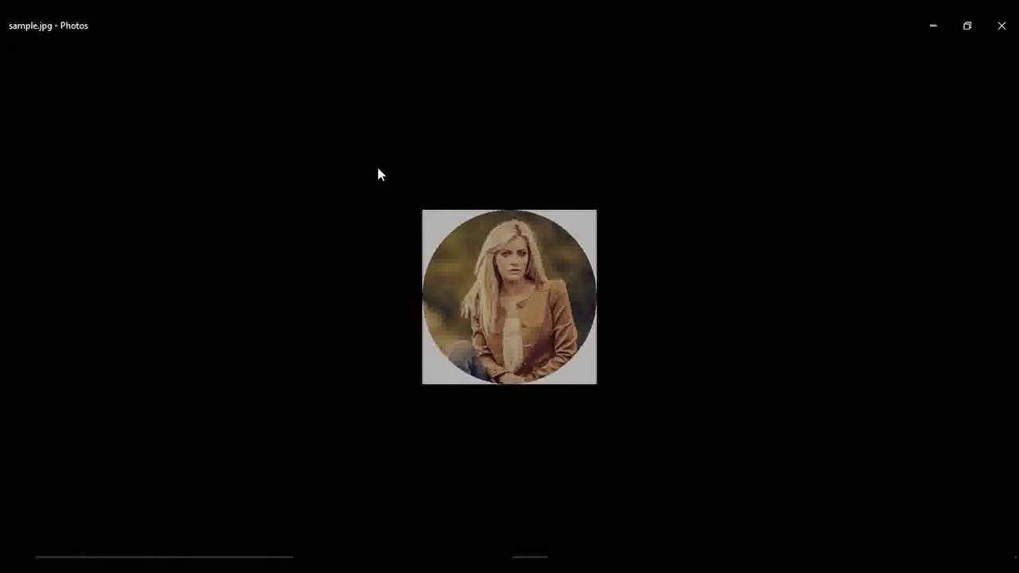